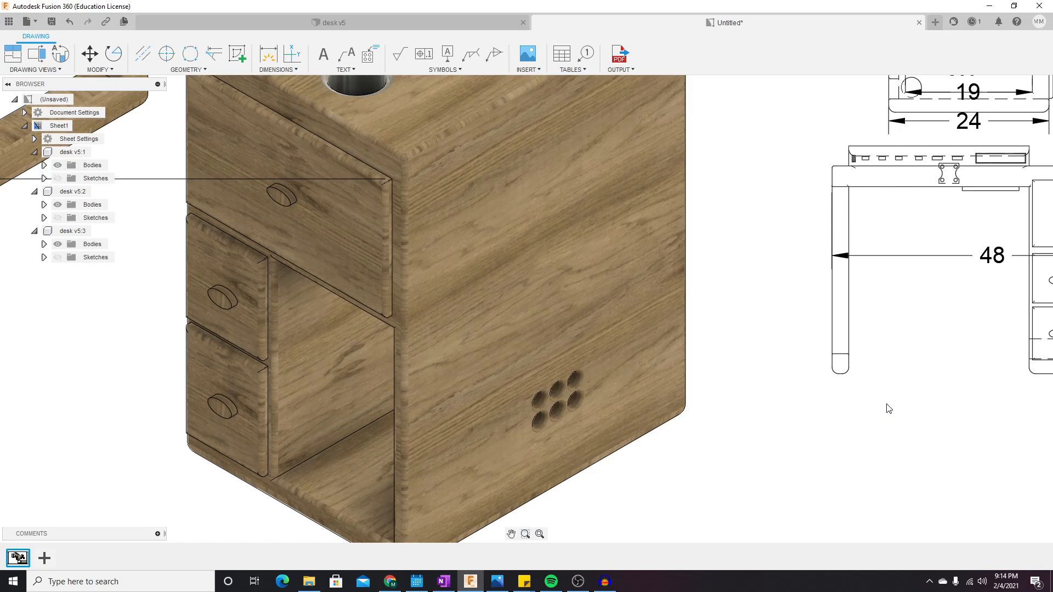
Create a new empty design document.
left_click(29, 21)
left_click(65, 38)
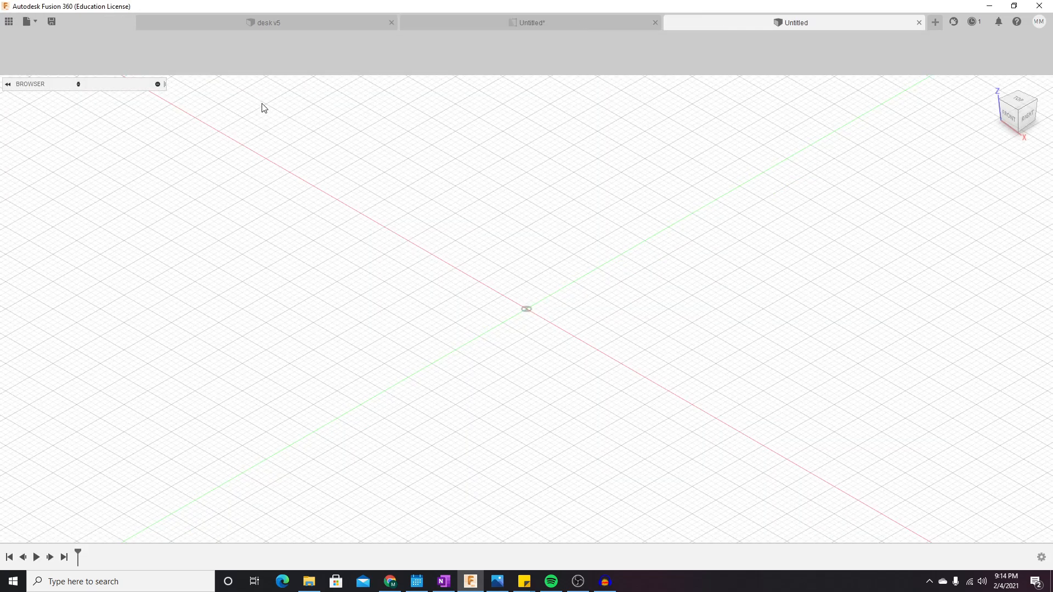
scroll(546, 364, "down", 1)
scroll(571, 383, "up", 1)
scroll(580, 360, "up", 1)
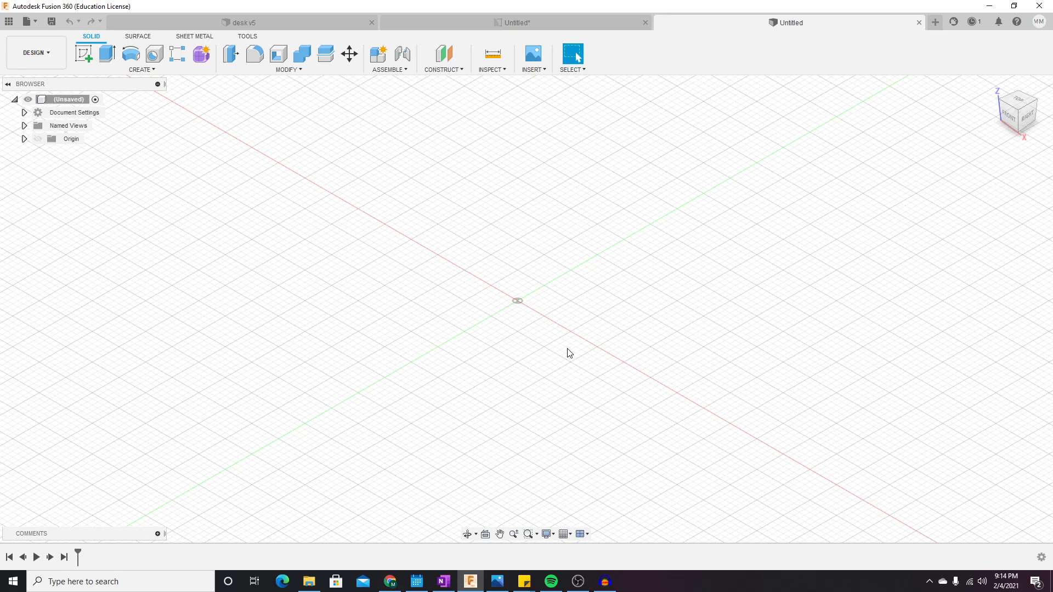
scroll(567, 351, "up", 1)
scroll(576, 356, "up", 1)
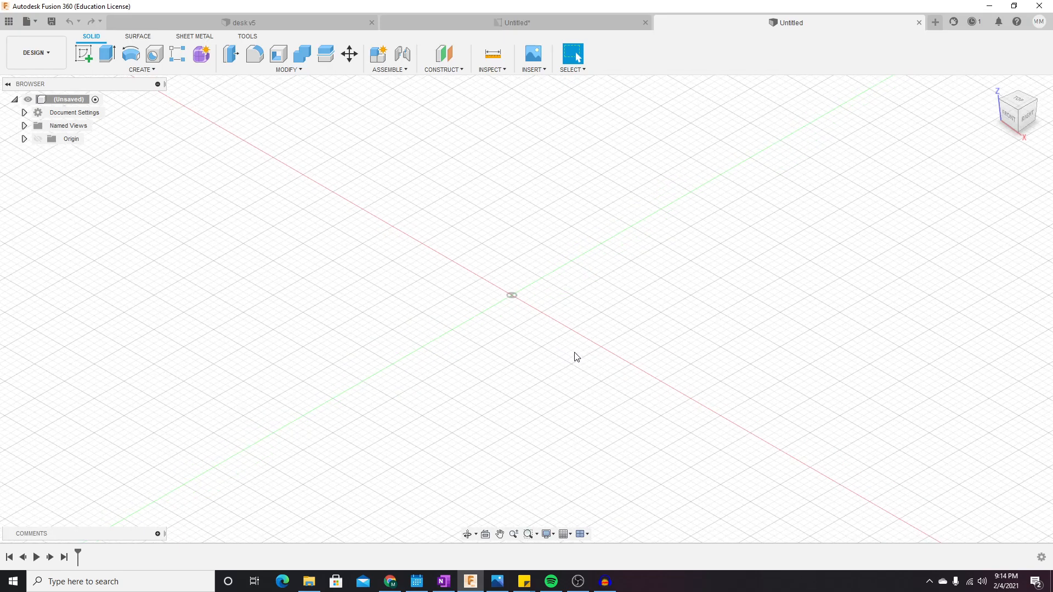
Create a box on the ground plane with a base about 0.5 in wide and 2 in long, and a height of 0.5 in.
left_click(156, 71)
left_click(136, 241)
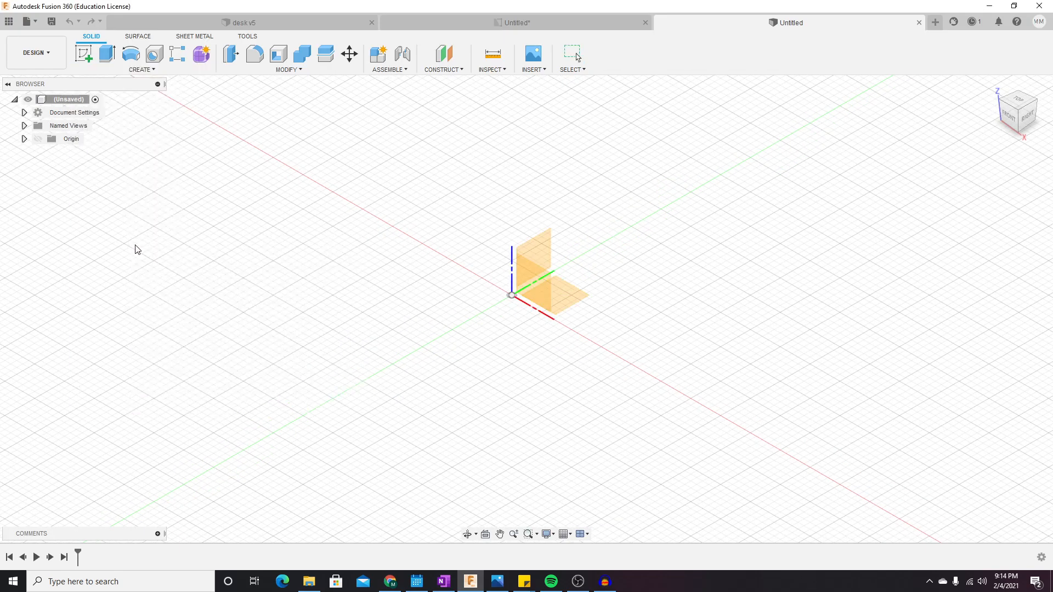
left_click(562, 379)
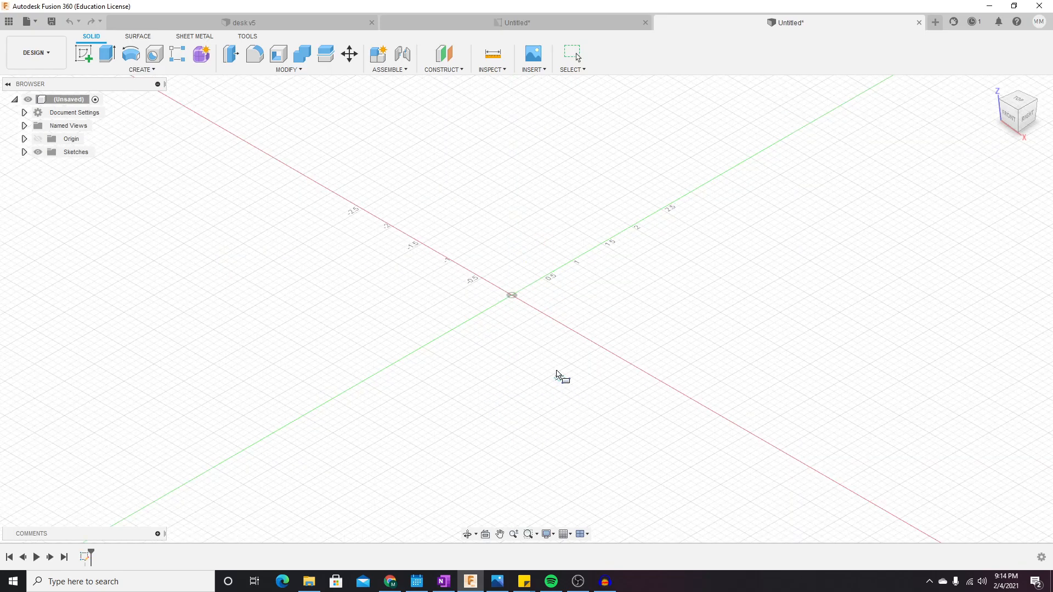
scroll(524, 343, "down", 1)
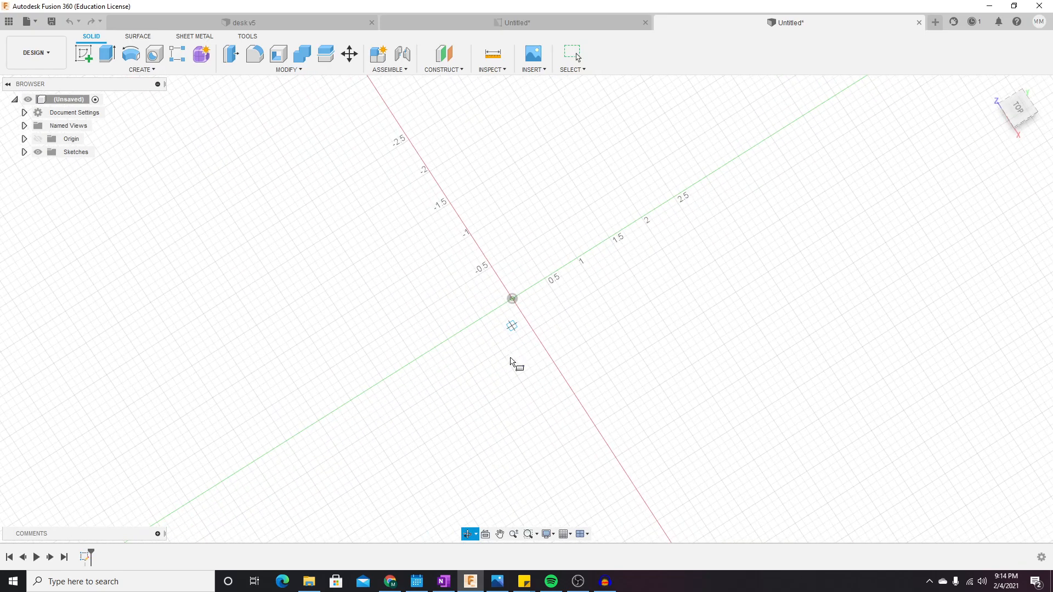
scroll(518, 354, "up", 1)
middle_click_drag(519, 360, 514, 193)
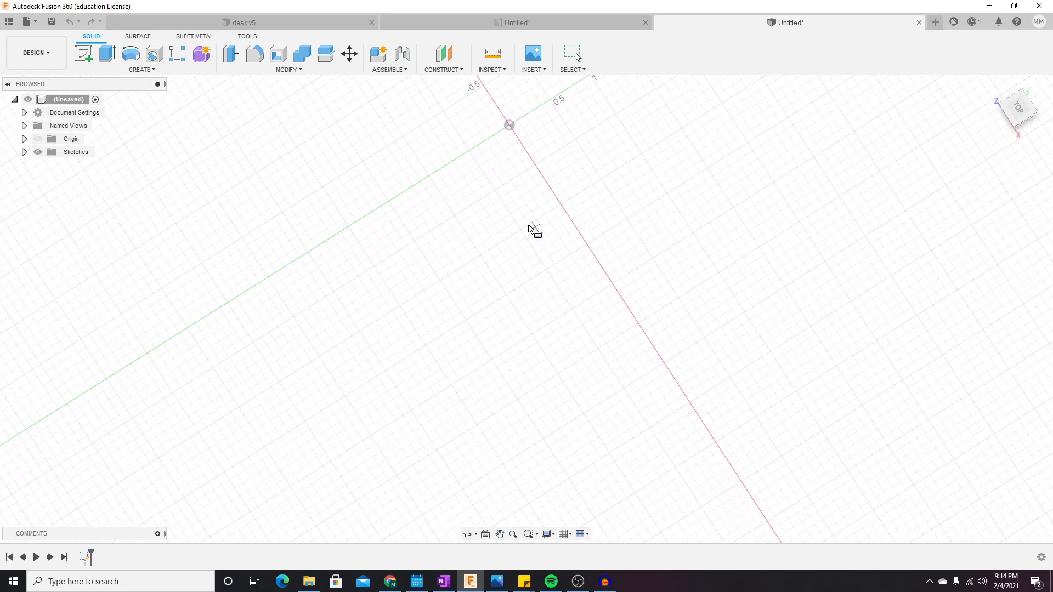
left_click(432, 174)
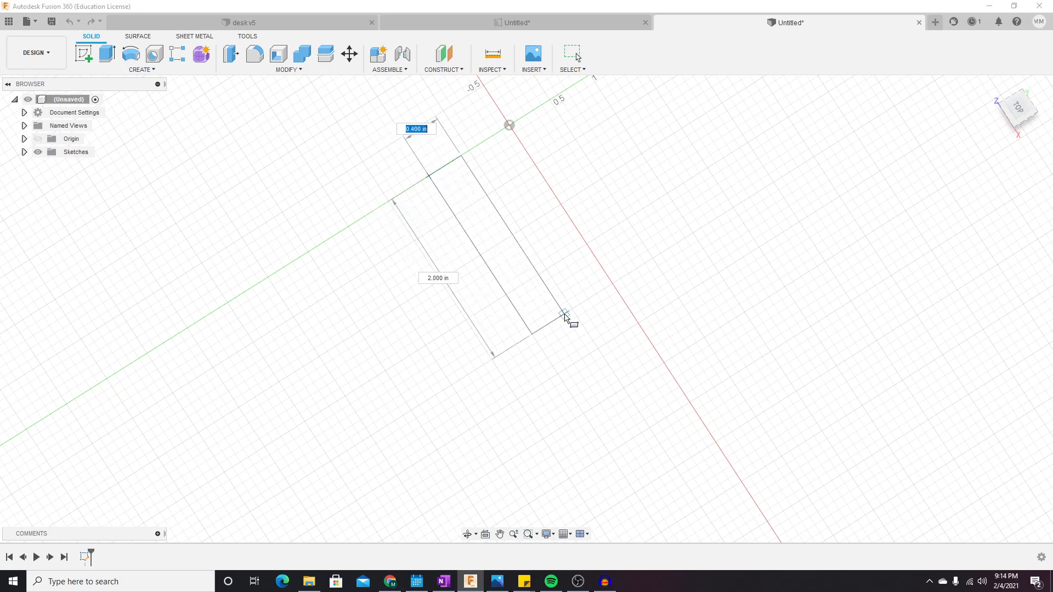
left_click(573, 310)
key("e")
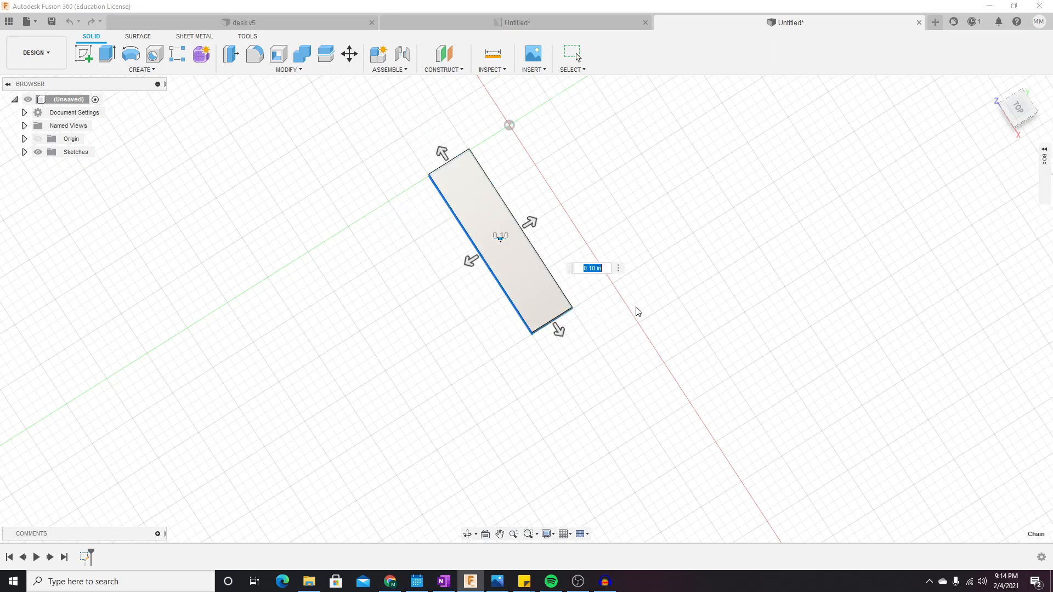
middle_click_drag(644, 312, 662, 259, "shift")
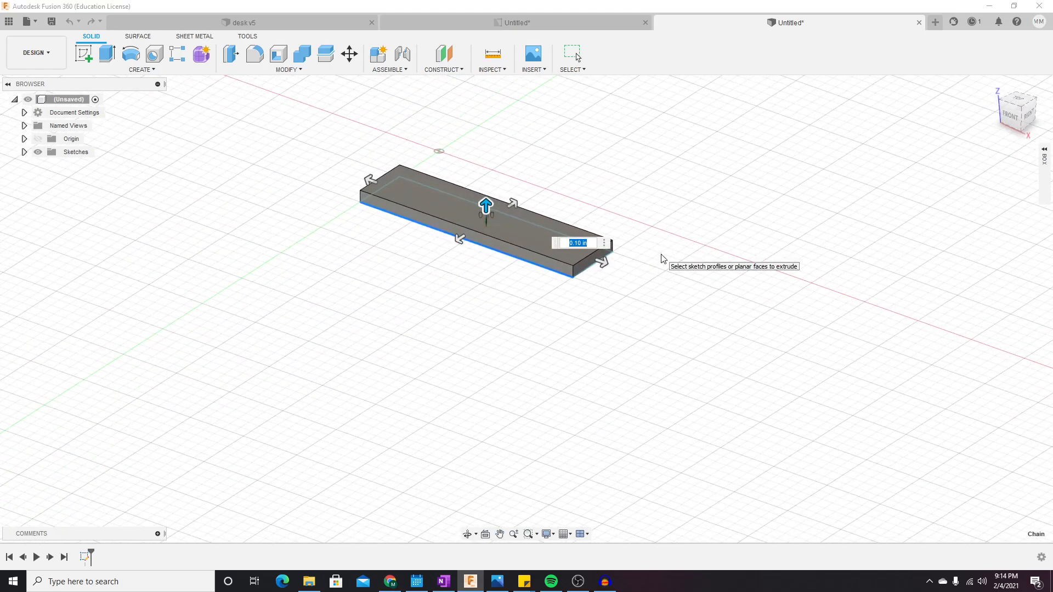
type(".5")
key("Return")
Start a sketch on the box's long side face that faces the origin.
middle_click_drag(656, 164, 569, 234, "shift")
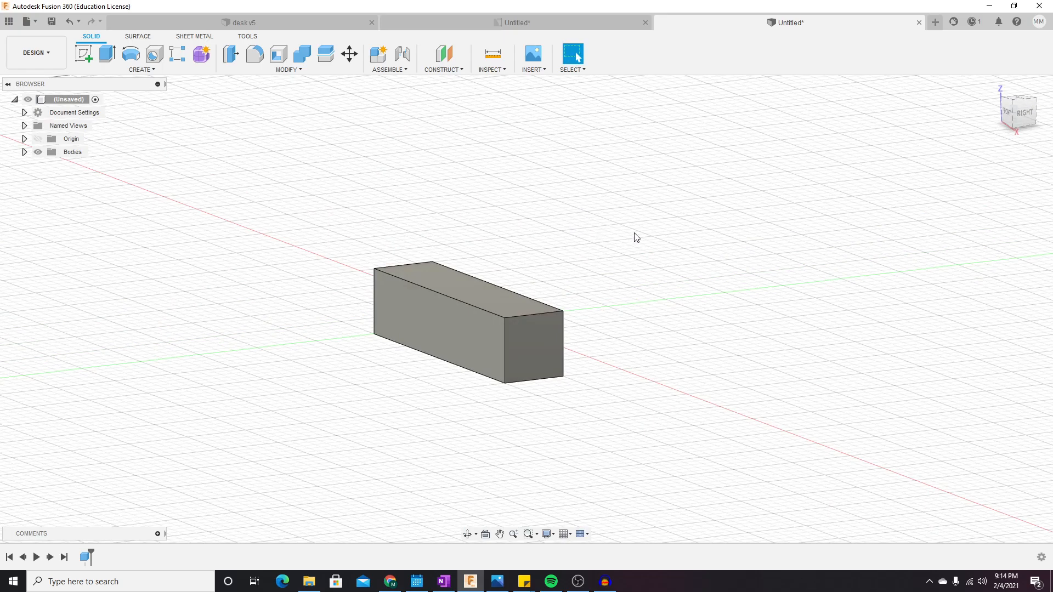
middle_click_drag(625, 225, 475, 285, "shift")
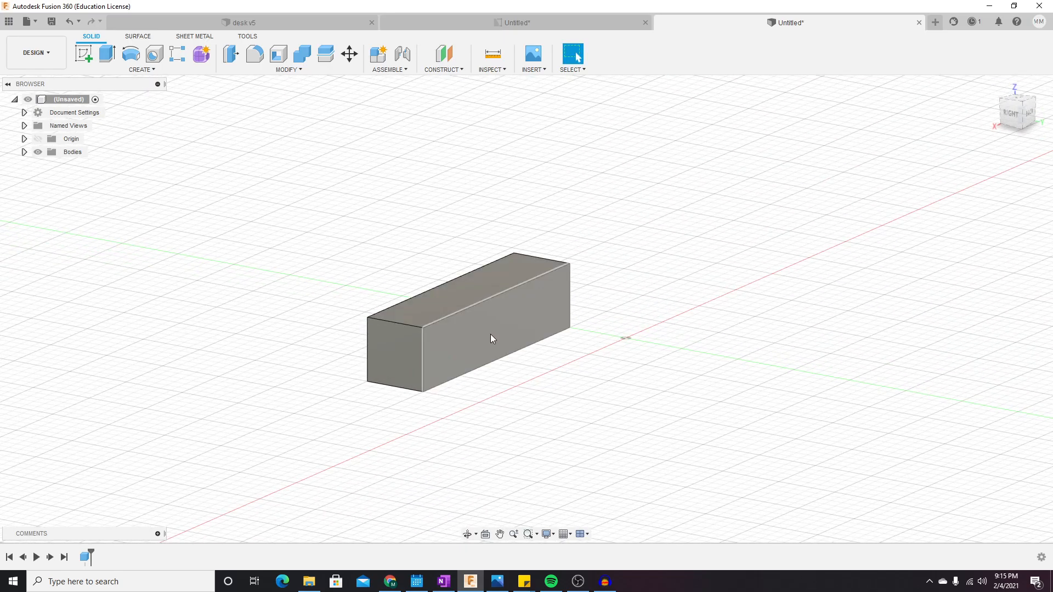
middle_click_drag(630, 244, 633, 294, "shift")
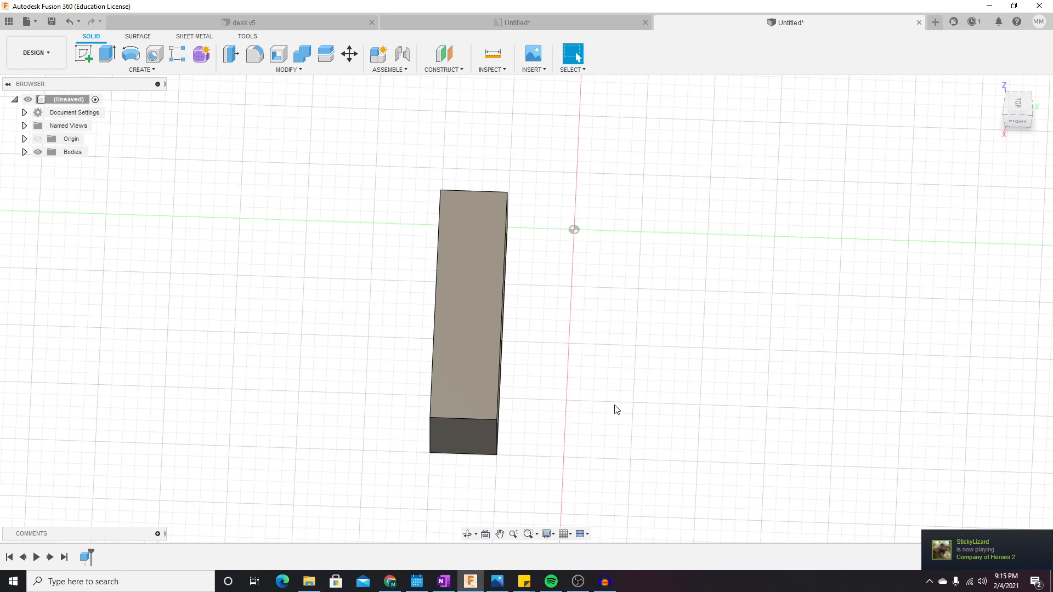
middle_click_drag(595, 413, 600, 251, "shift")
left_click(397, 325)
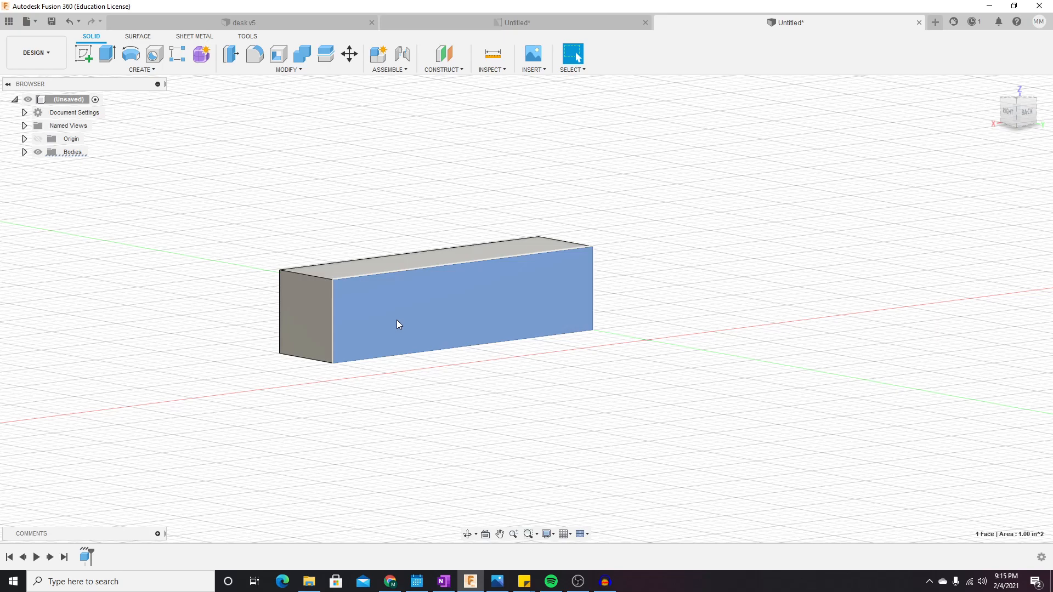
right_click(397, 324)
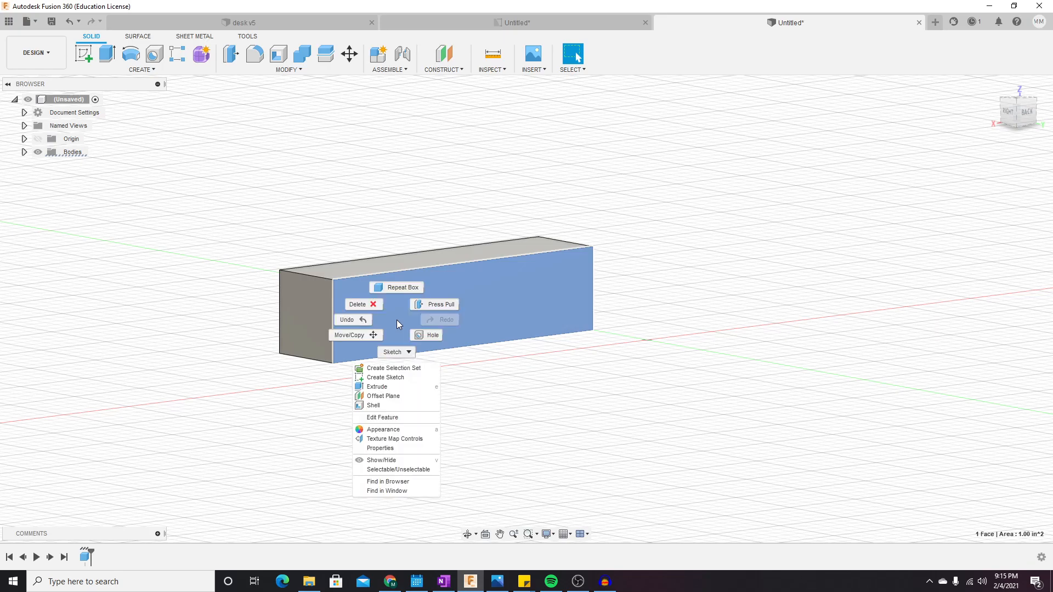
left_click(395, 375)
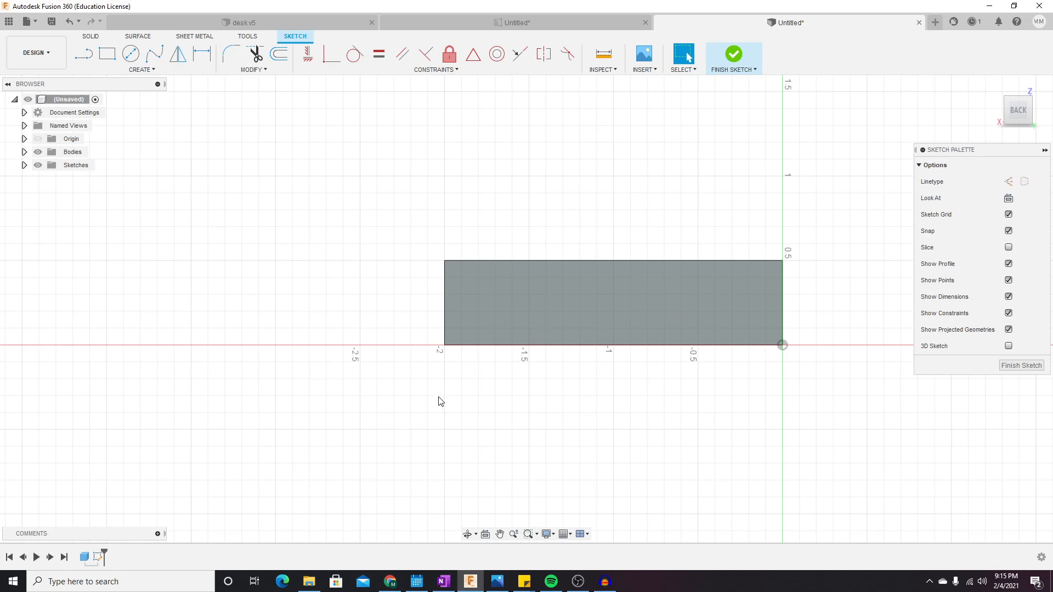
Sketch a 0.5 in square covering the end of the side face farthest from the origin, and finish the sketch.
left_click(112, 58)
left_click(133, 70)
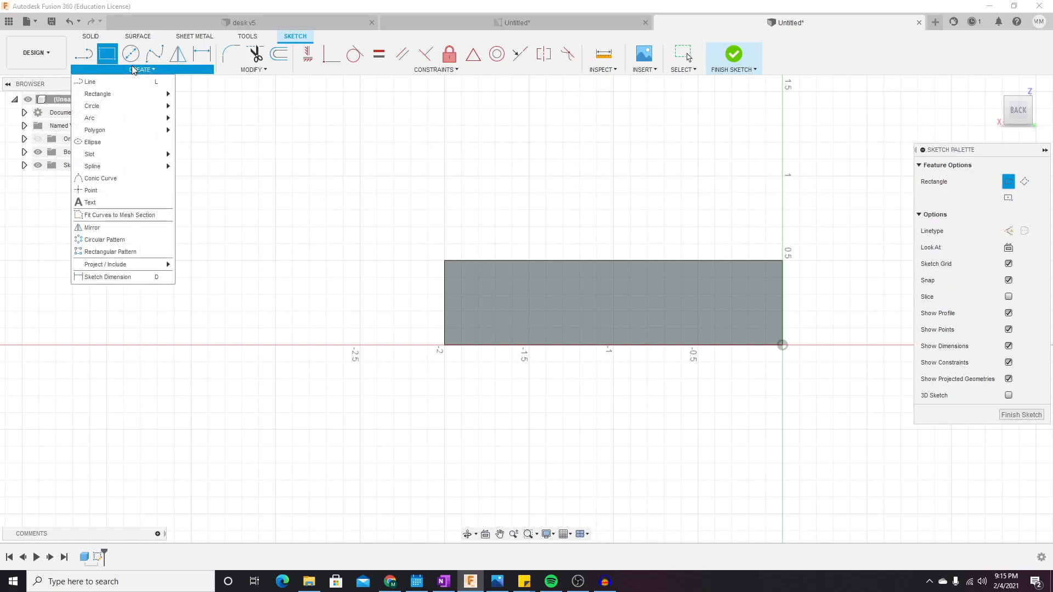
left_click(133, 69)
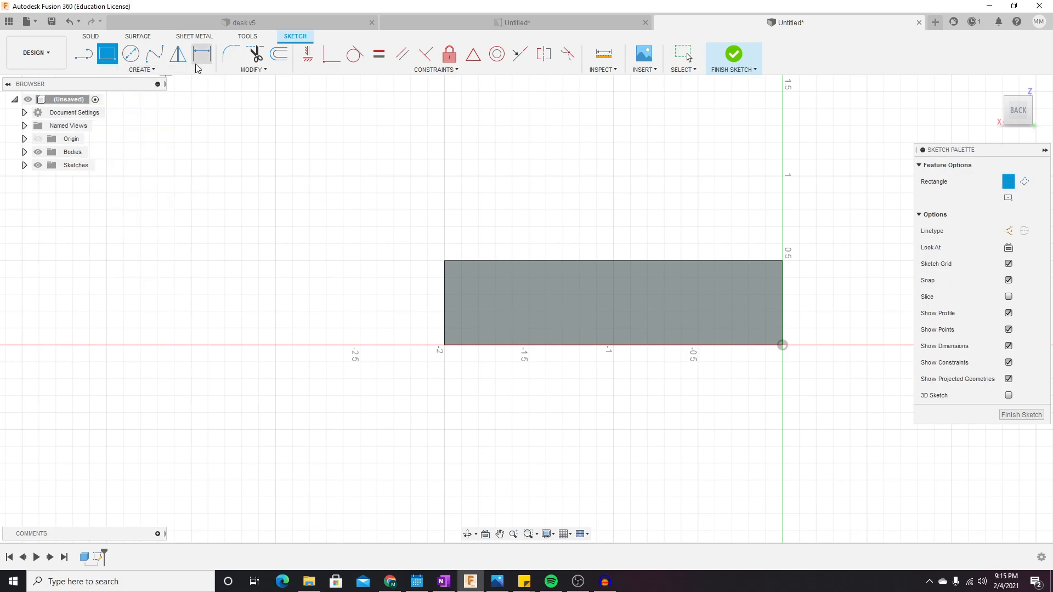
left_click(446, 264)
left_click(530, 345)
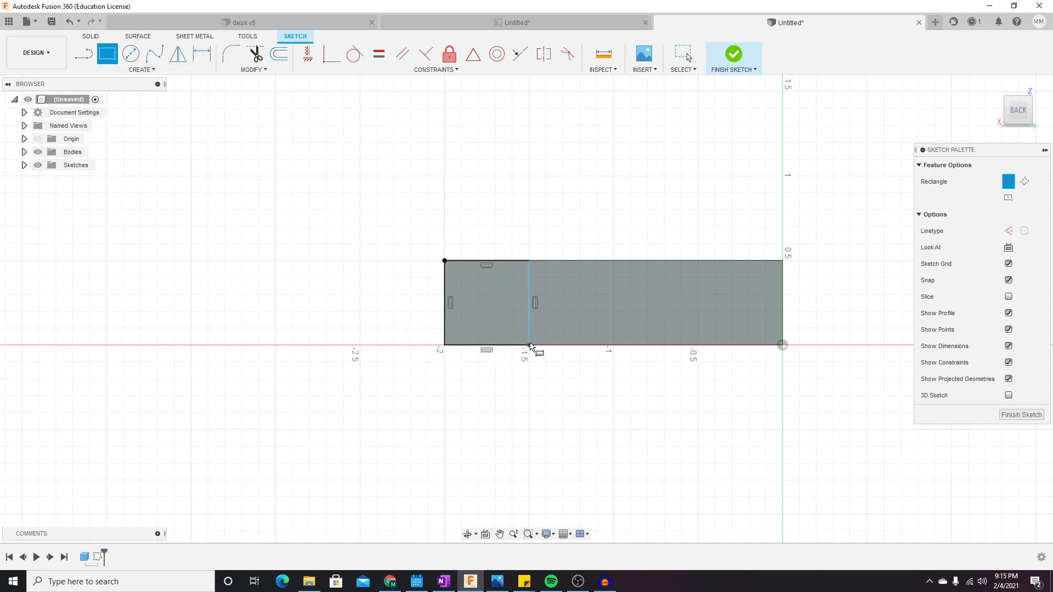
left_click(733, 65)
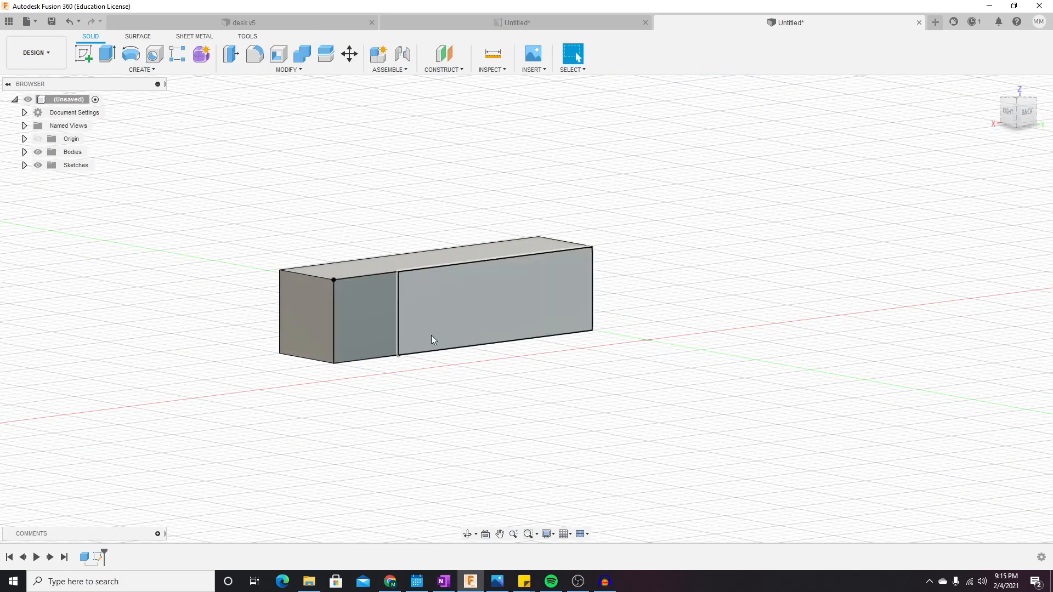
Extrude the square profile outward by 0.5 in to turn the box into an L-shaped body.
mouse_move(591, 359)
middle_mouse_down("shift")
mouse_move(614, 372)
mouse_move(628, 361)
mouse_move(651, 387)
mouse_move(584, 421)
mouse_move(607, 378)
mouse_move(630, 364)
mouse_move(647, 400)
mouse_move(594, 366)
mouse_move(604, 376)
middle_mouse_up("shift")
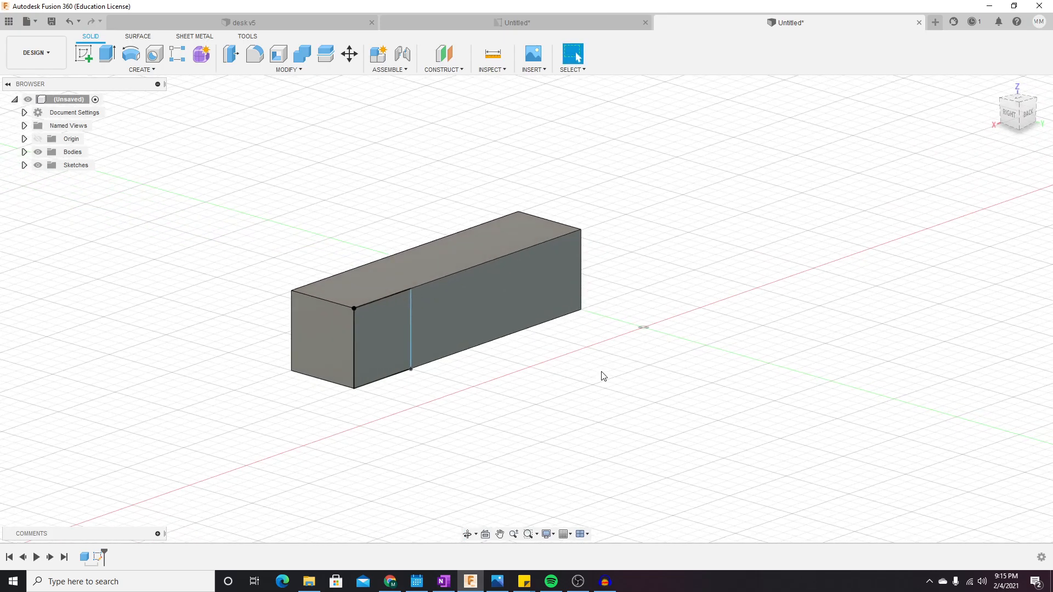
left_click(384, 334)
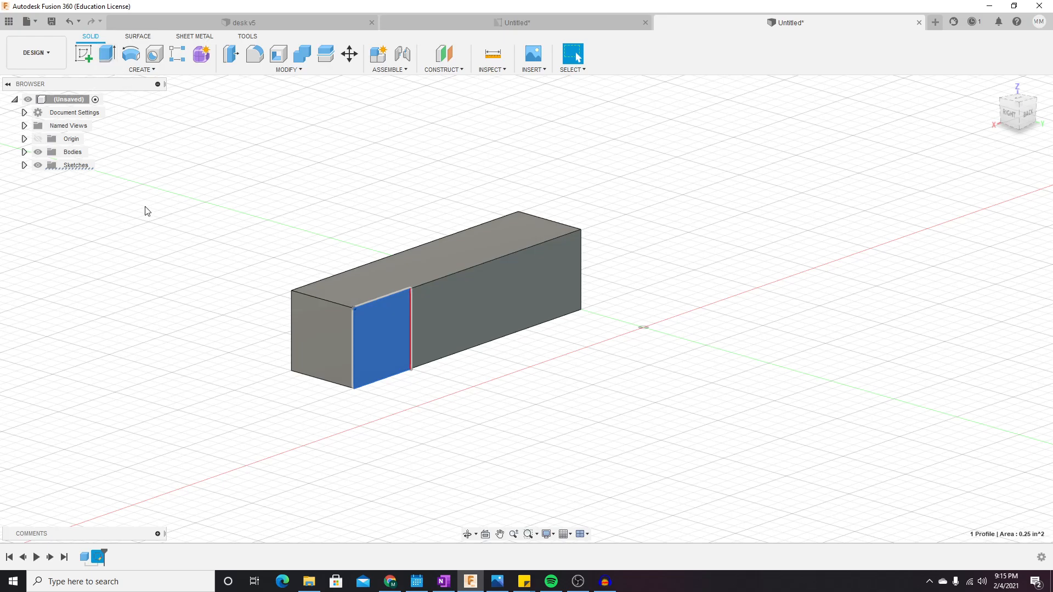
type("e")
type(".5")
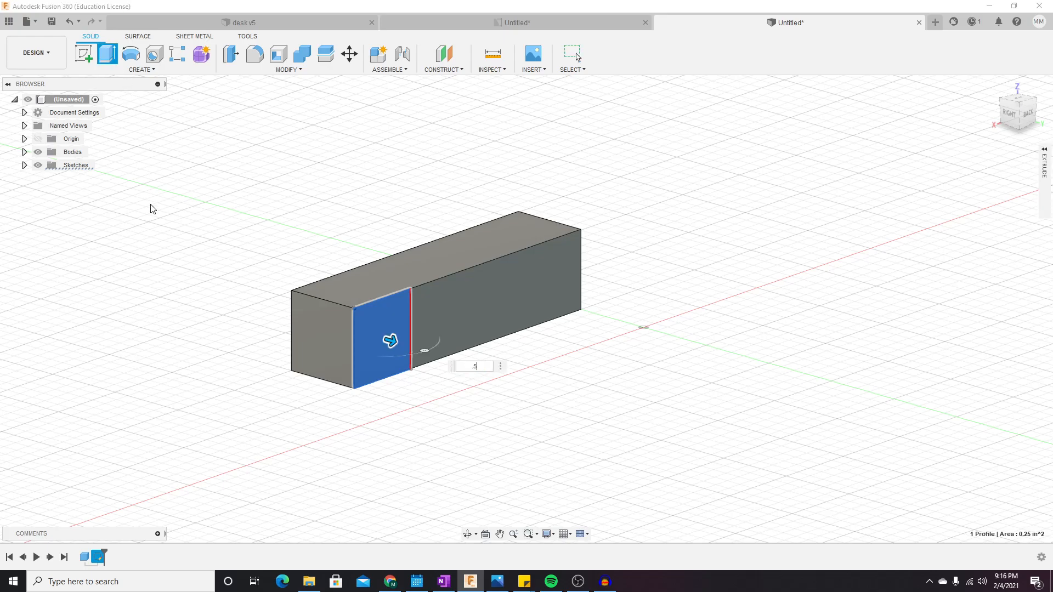
key("Return")
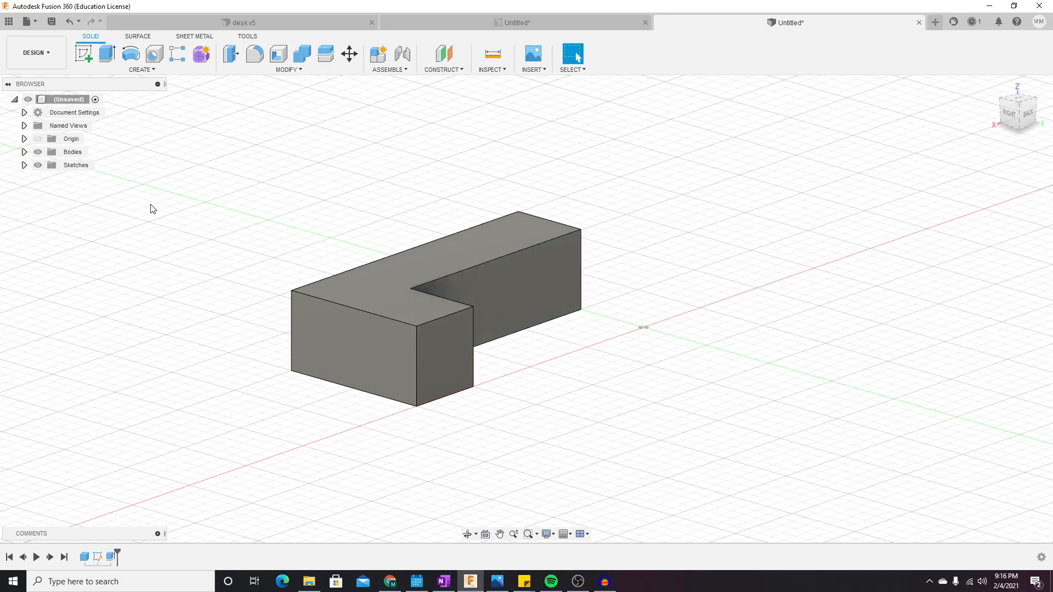
Create a second box beside the L-shaped body, with a base 1 in wide and 2 in long and a height of 0.5 in.
middle_click_drag(633, 291, 691, 344, "shift")
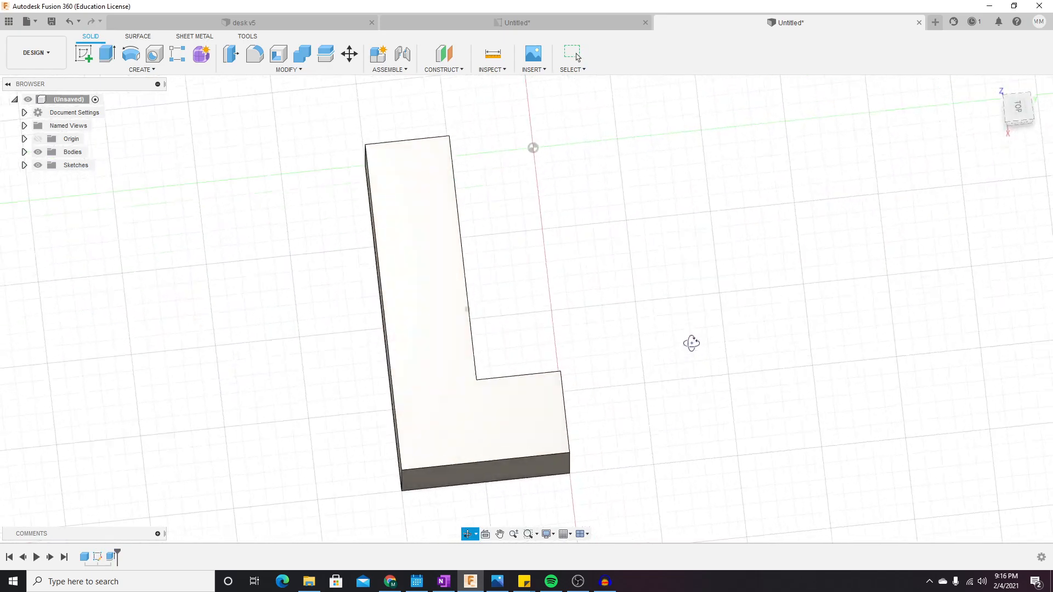
scroll(690, 345, "up", 2)
scroll(691, 345, "down", 3)
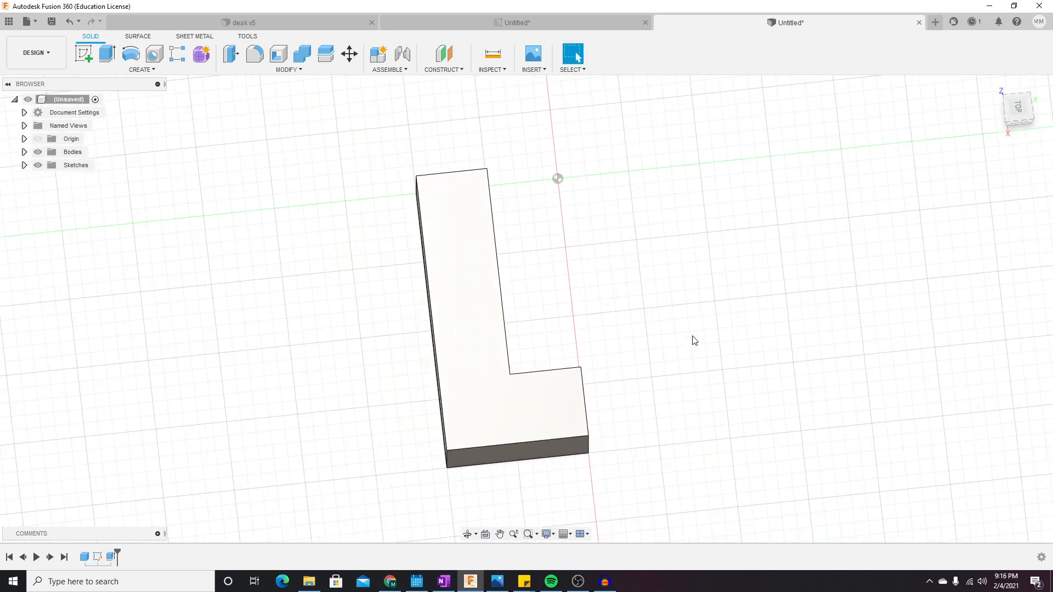
middle_click_drag(690, 340, 860, 308)
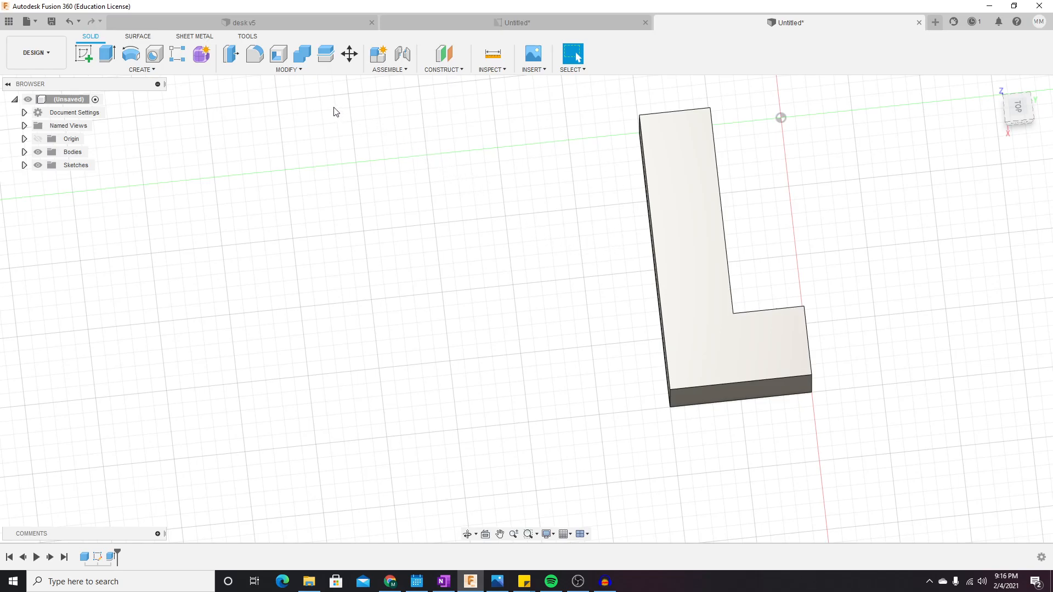
left_click(142, 69)
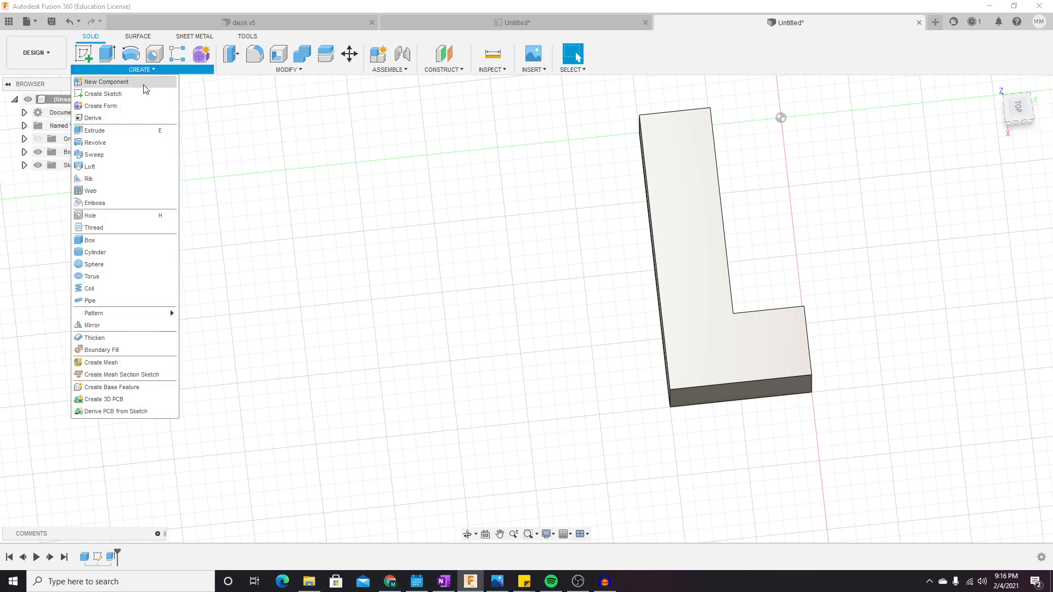
left_click(126, 240)
left_click(286, 172)
left_click(285, 171)
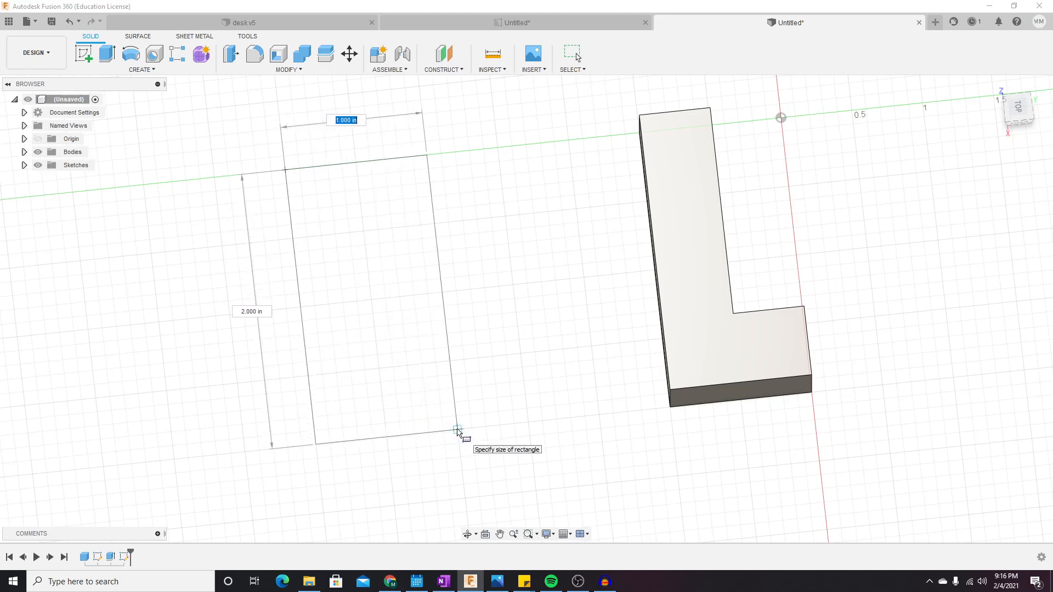
left_click(457, 432)
type(".5")
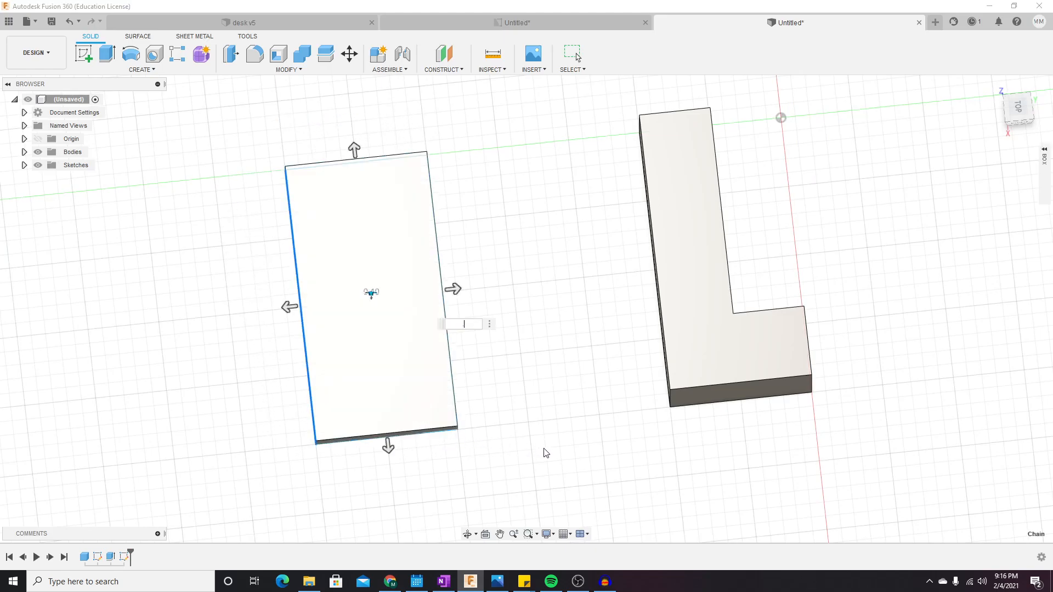
key("Return")
Start a sketch on the top face of the second, rectangular box.
middle_click_drag(547, 371, 549, 339, "shift")
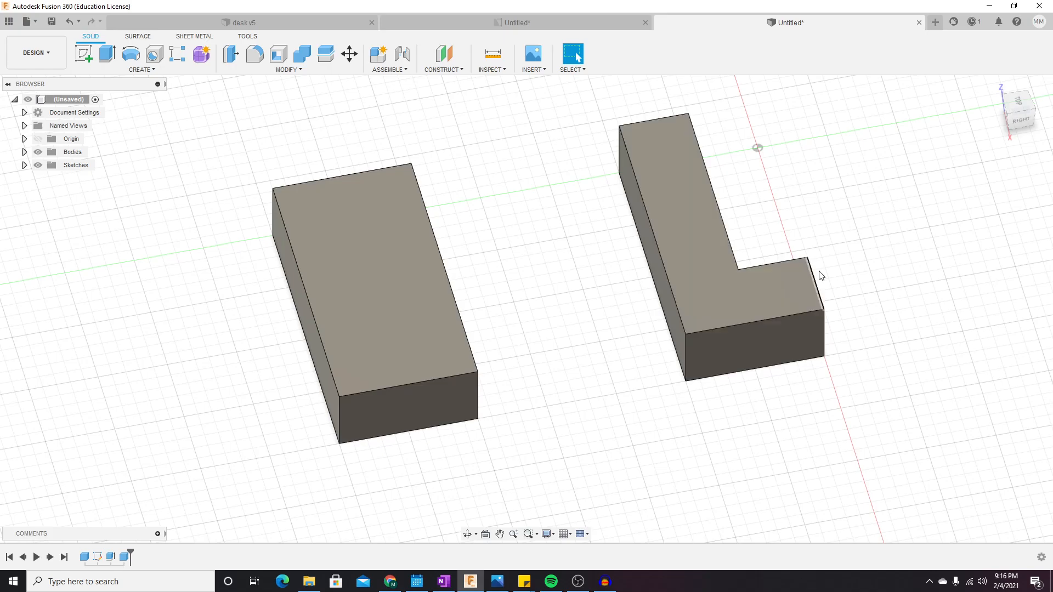
mouse_move(567, 307)
middle_mouse_down("shift")
mouse_move(578, 287)
mouse_move(574, 303)
middle_mouse_up("shift")
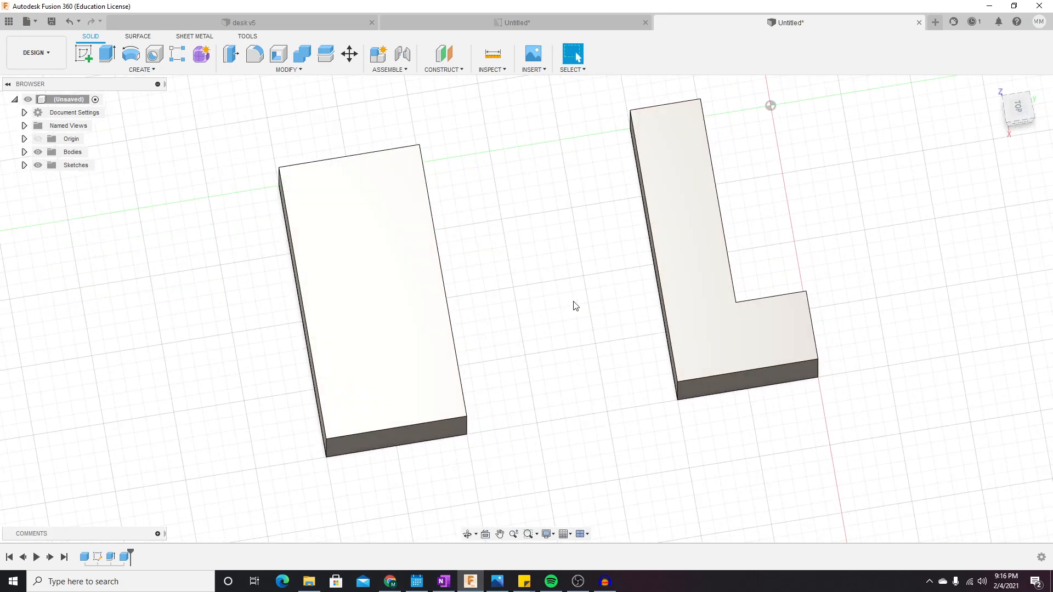
right_click(387, 312)
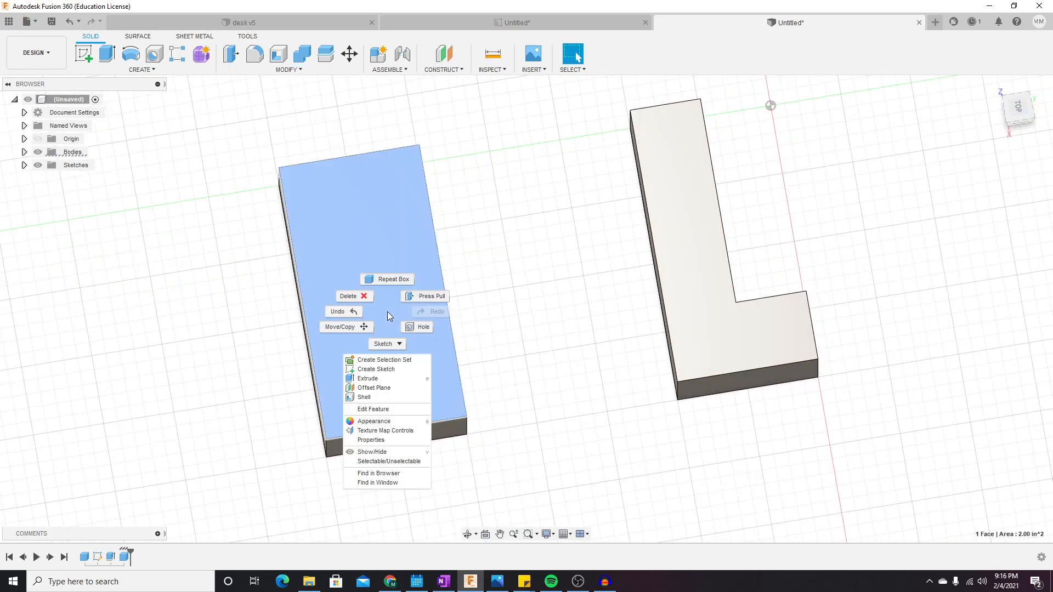
left_click(379, 369)
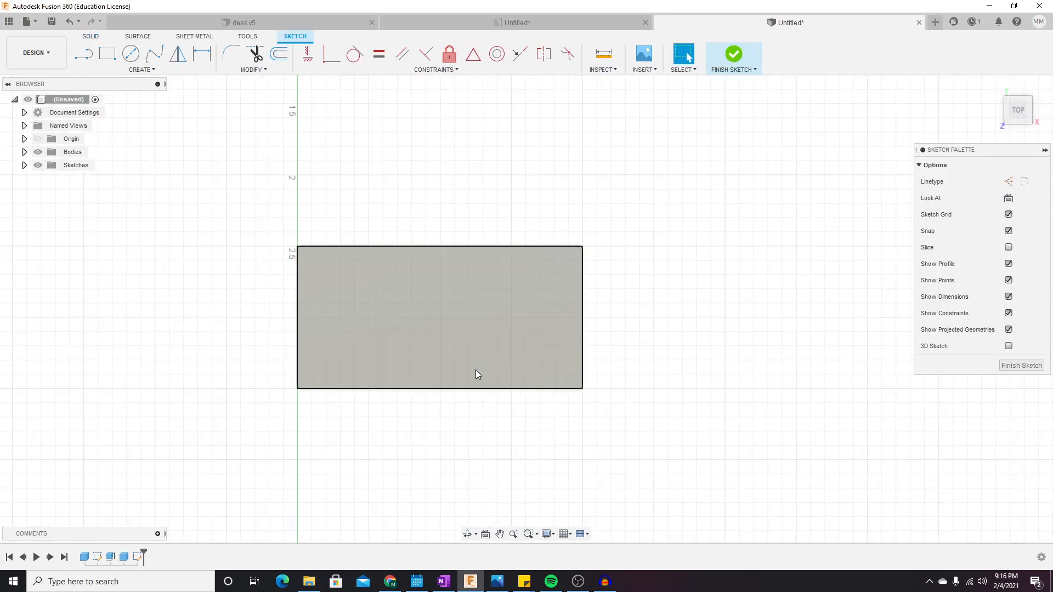
mouse_move(693, 280)
middle_mouse_down("shift")
mouse_move(611, 291)
mouse_move(651, 252)
mouse_move(583, 320)
mouse_move(426, 348)
mouse_move(365, 320)
mouse_move(364, 206)
mouse_move(360, 425)
middle_mouse_up("shift")
middle_click_drag(355, 450, 355, 471, "shift")
middle_click_drag(448, 346, 437, 439)
middle_click_drag(475, 230, 449, 449)
scroll(480, 293, "up", 1)
middle_click_drag(479, 293, 569, 415, "shift")
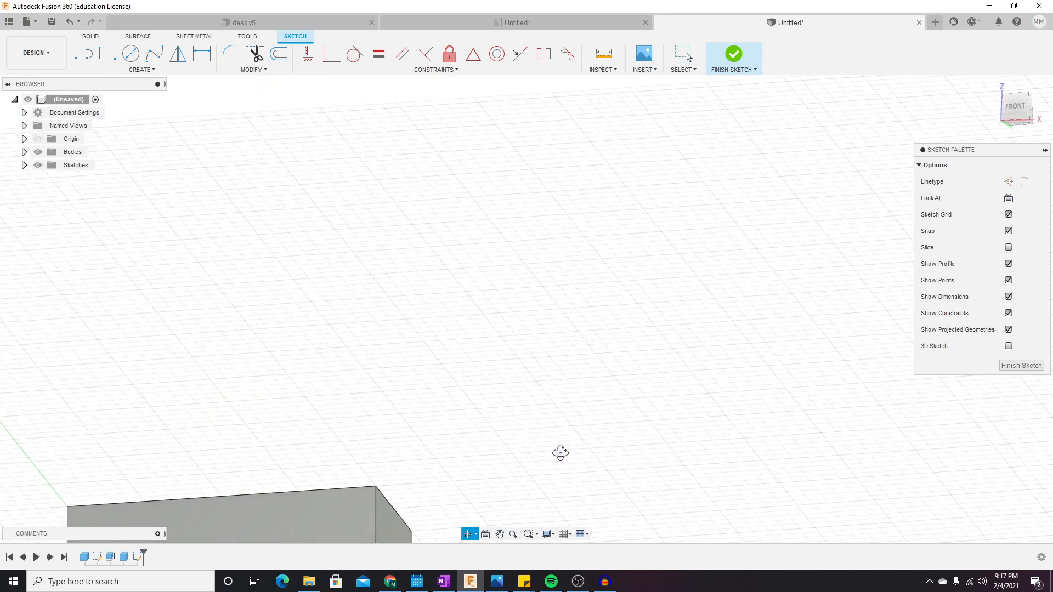
middle_click_drag(606, 387, 507, 353, "shift")
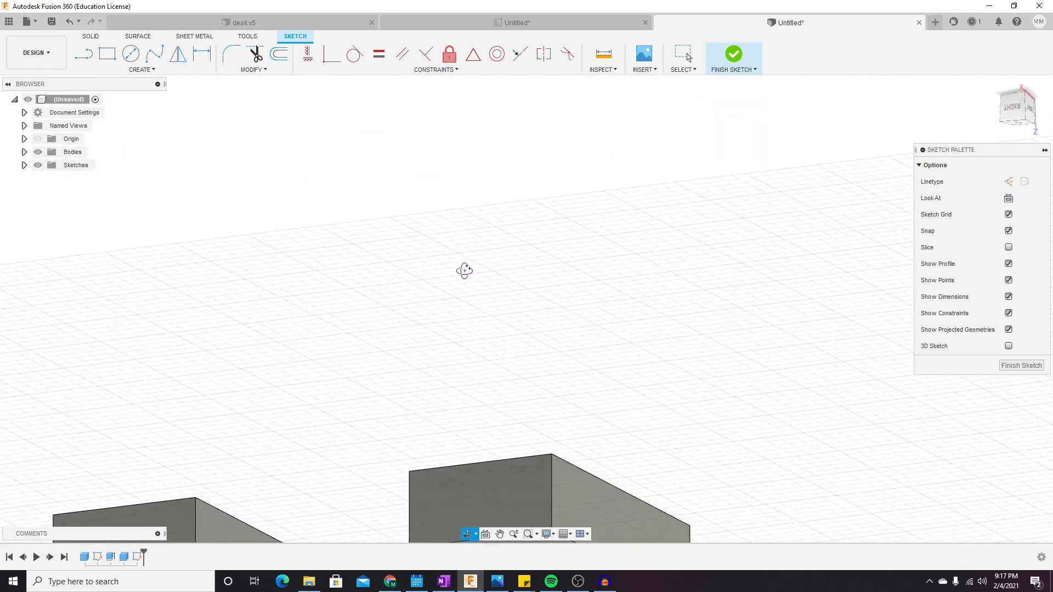
middle_click_drag(390, 385, 389, 486, "shift")
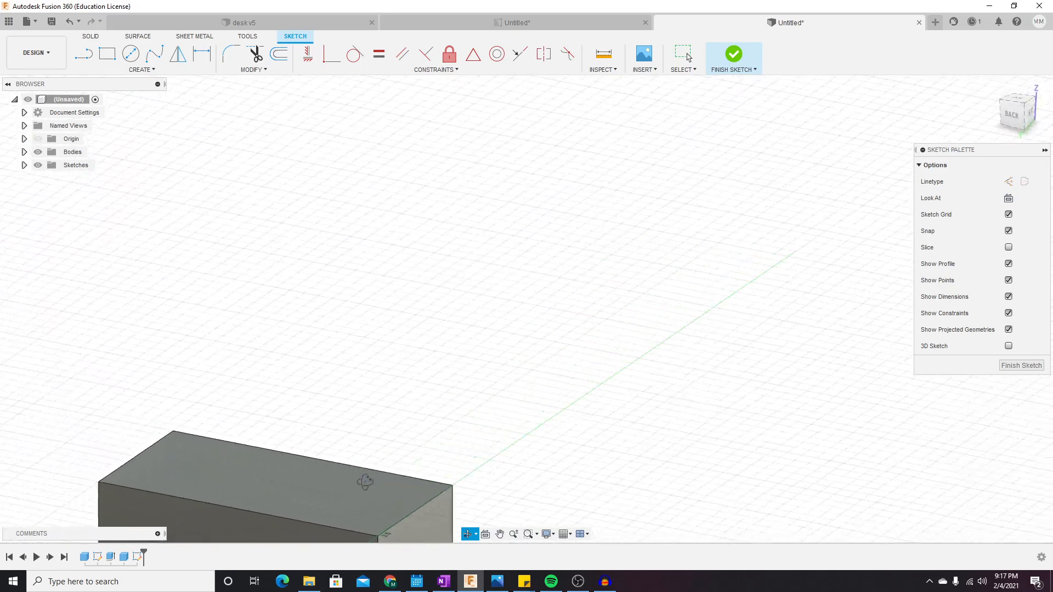
key("Escape")
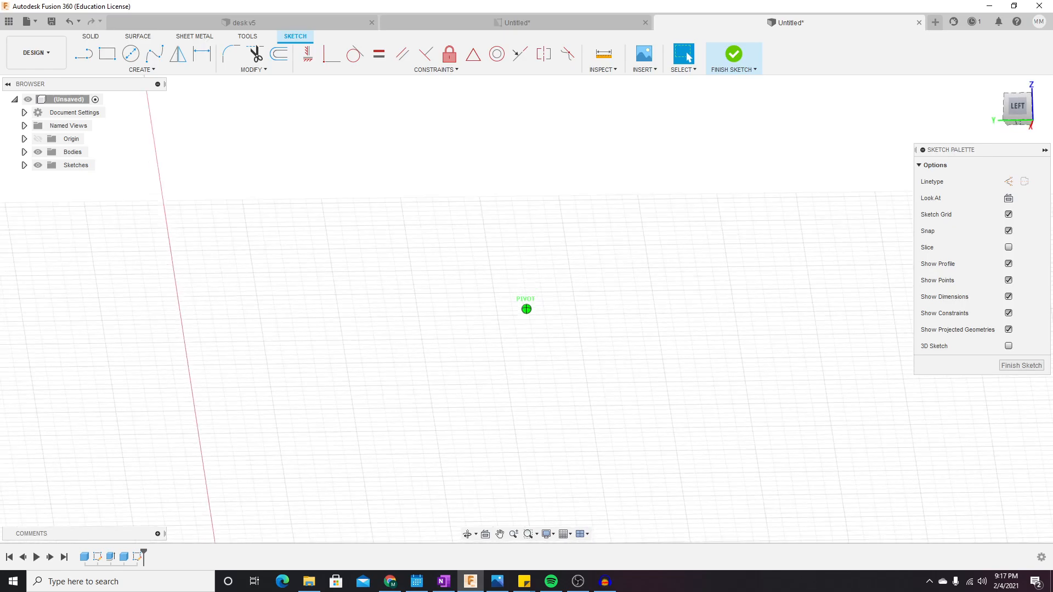
middle_click_drag(526, 362, 527, 258, "shift")
mouse_move(1029, 109)
left_mouse_down()
mouse_move(1029, 120)
mouse_move(995, 118)
mouse_move(1044, 119)
left_mouse_up()
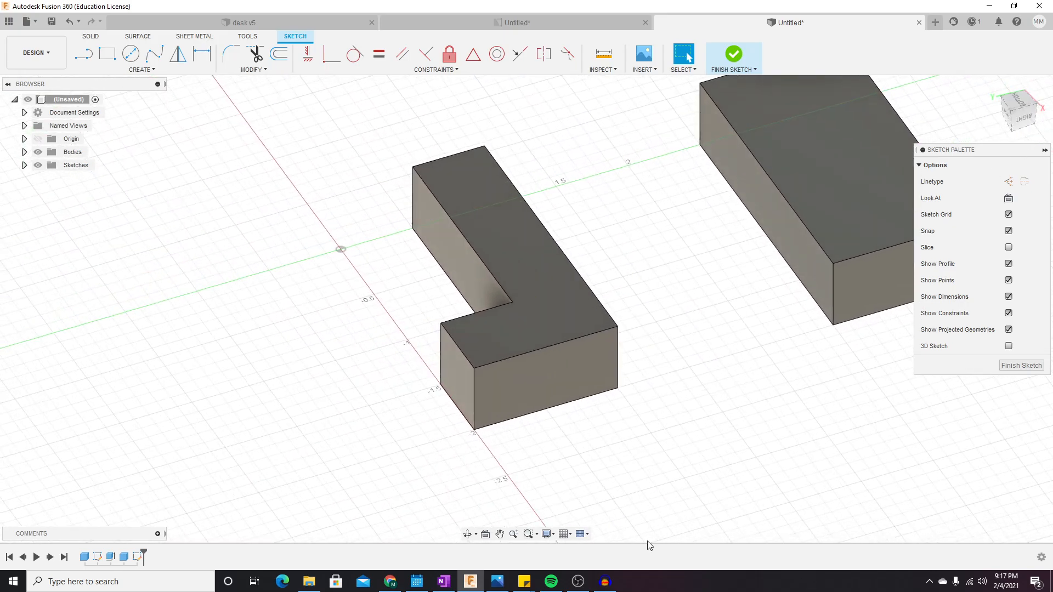
left_click(580, 582)
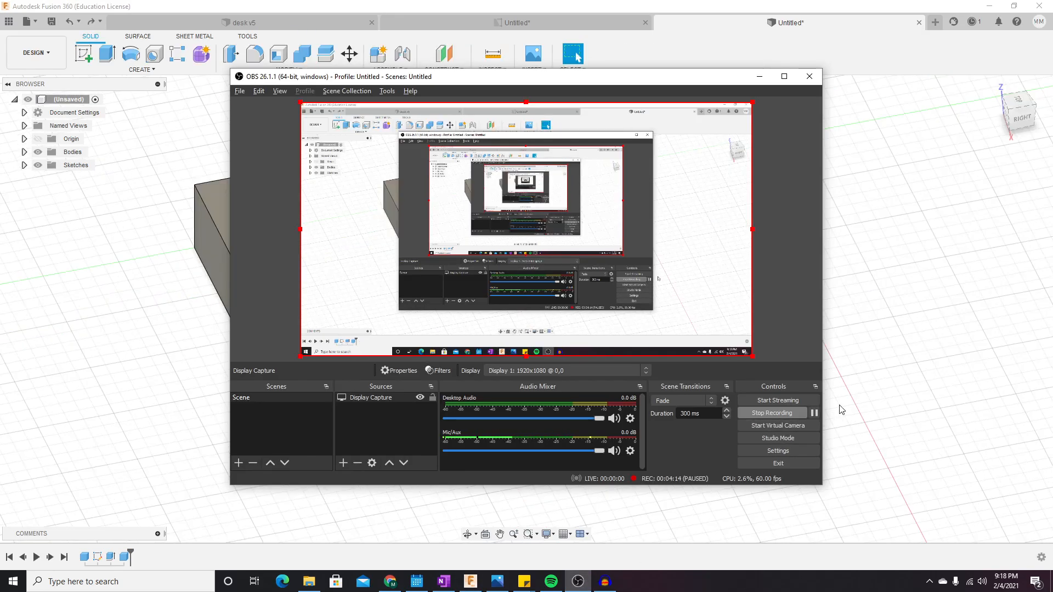
left_click(857, 401)
Create a new sketch on the top face of the second, rectangular box.
mouse_move(653, 301)
middle_mouse_down("shift")
mouse_move(597, 280)
mouse_move(644, 313)
mouse_move(571, 296)
mouse_move(560, 271)
mouse_move(592, 268)
mouse_move(600, 280)
mouse_move(588, 305)
mouse_move(641, 275)
mouse_move(648, 284)
middle_mouse_up("shift")
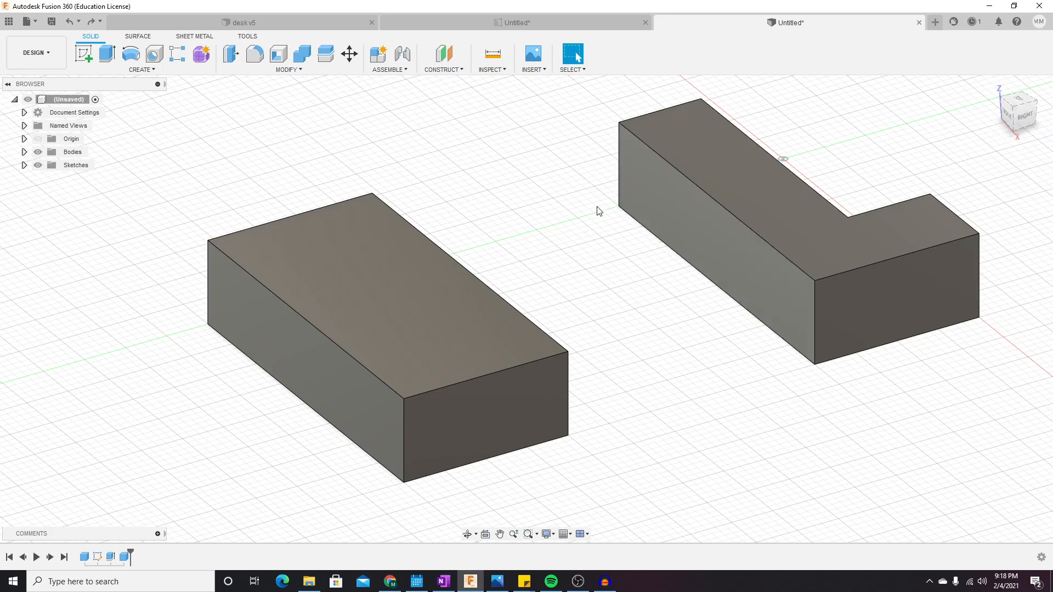
scroll(593, 213, "up", 2)
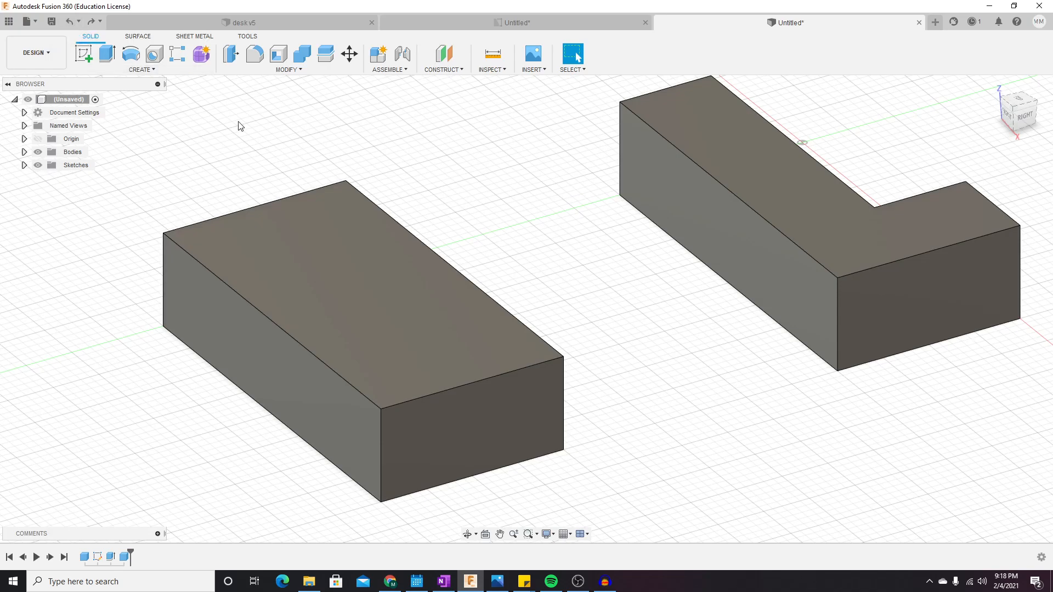
middle_click_drag(647, 320, 663, 301)
middle_click_drag(641, 215, 617, 261, "shift")
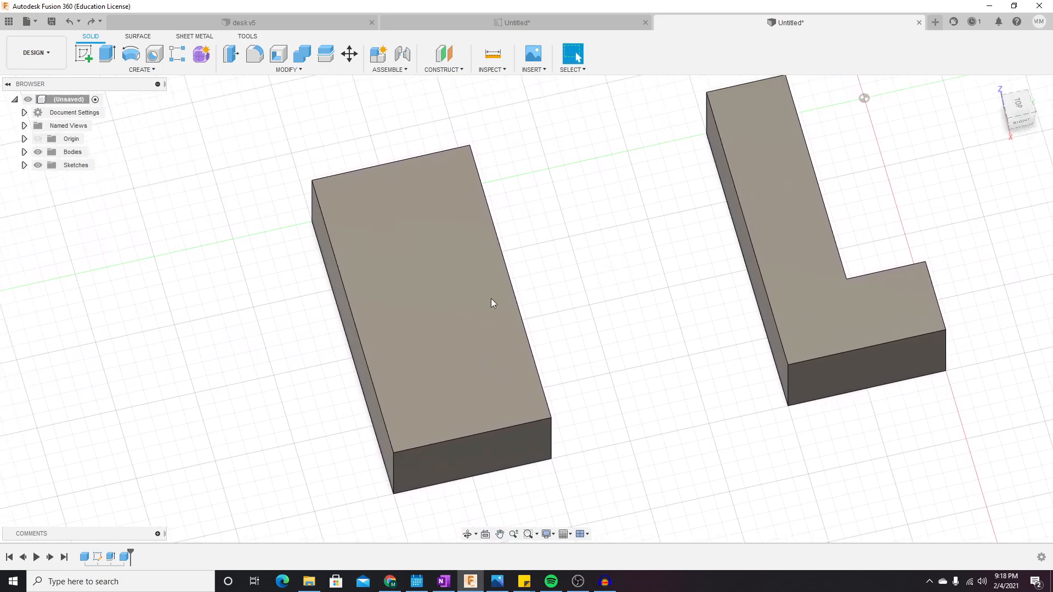
right_click(460, 282)
left_click(458, 330)
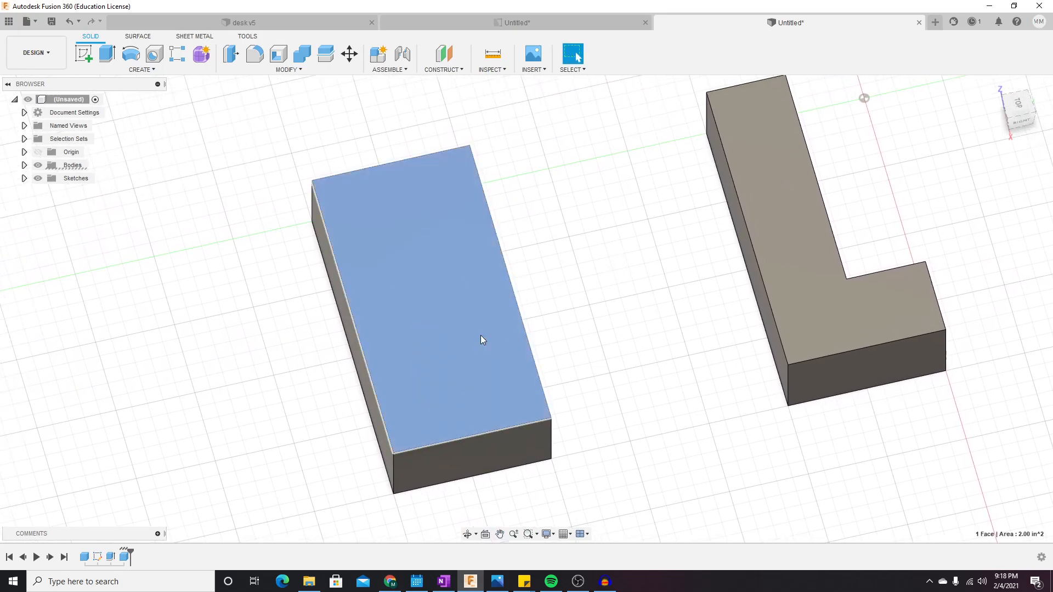
right_click(465, 328)
left_click(472, 369)
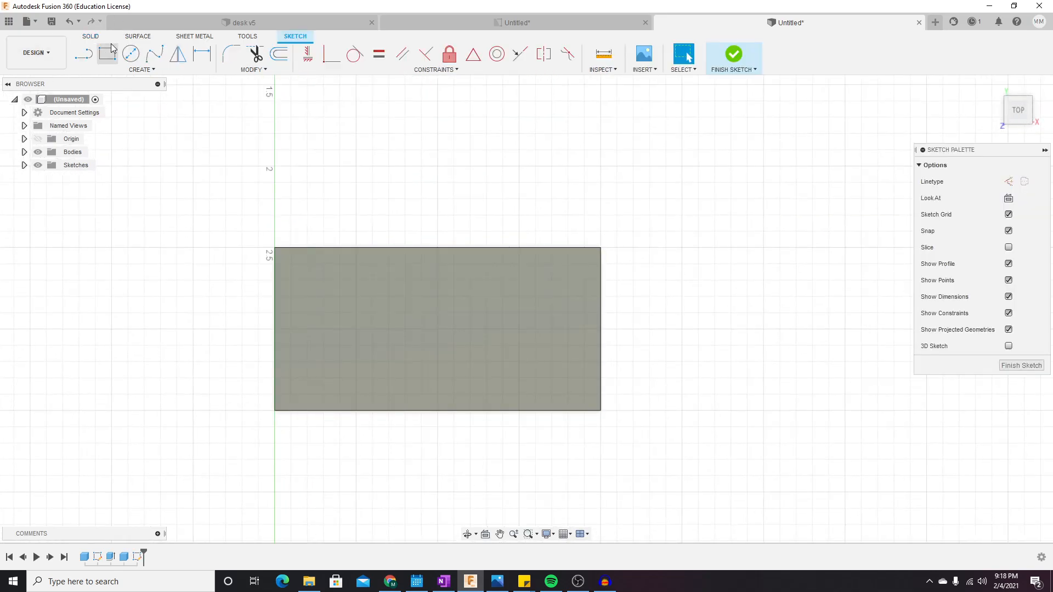
Sketch a 1.5 by 0.5 in rectangle lengthwise from the top face's corner nearest the origin, and finish the sketch.
left_click(107, 53)
left_click(274, 248)
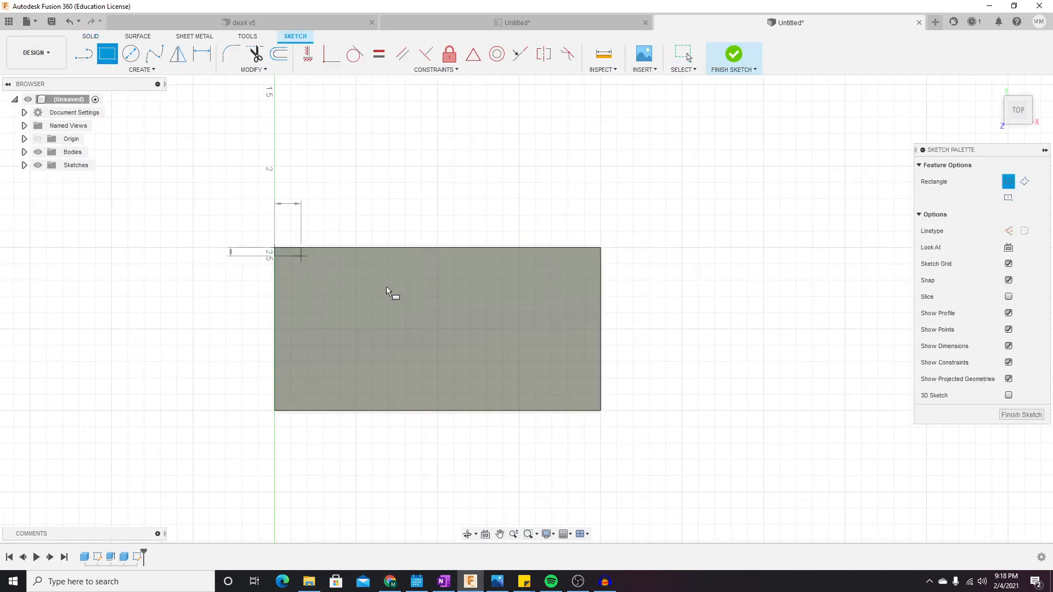
left_click(518, 329)
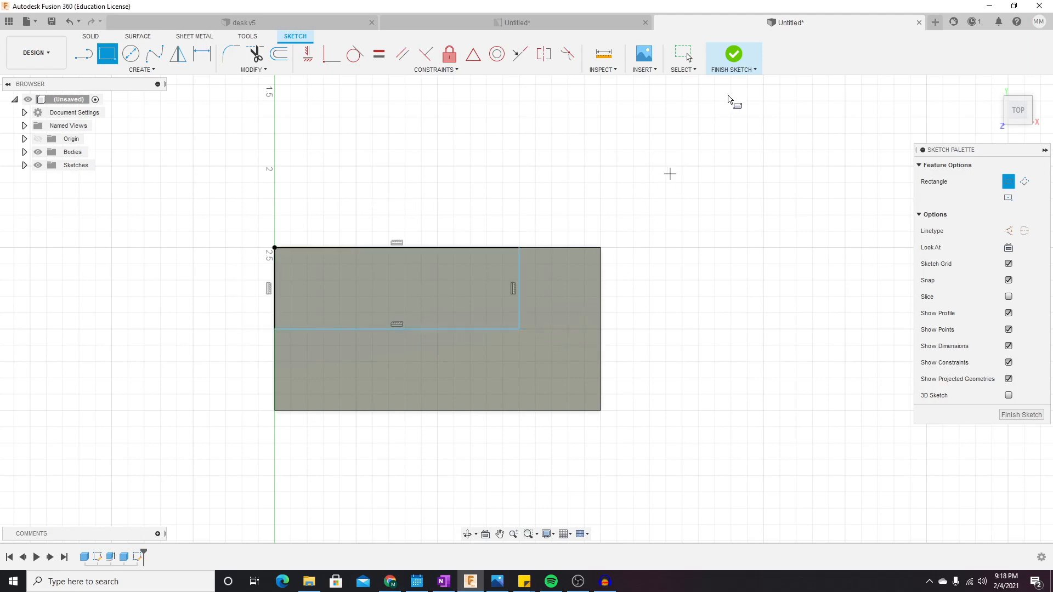
left_click(735, 54)
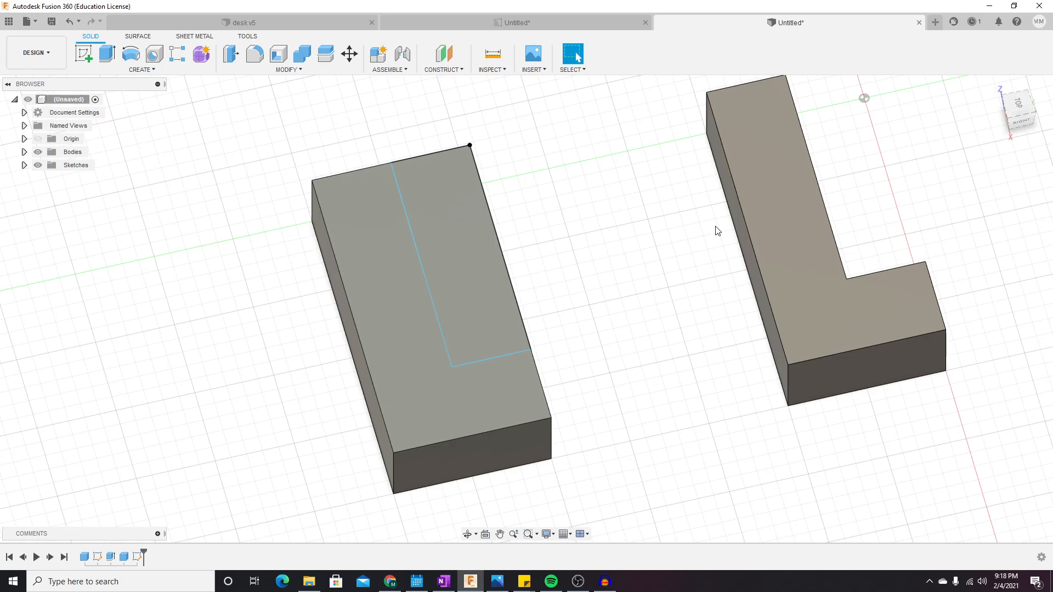
Extrude the rectangular profile by -0.5 in to cut through the second box and turn it into an L-shaped body.
right_click(469, 232)
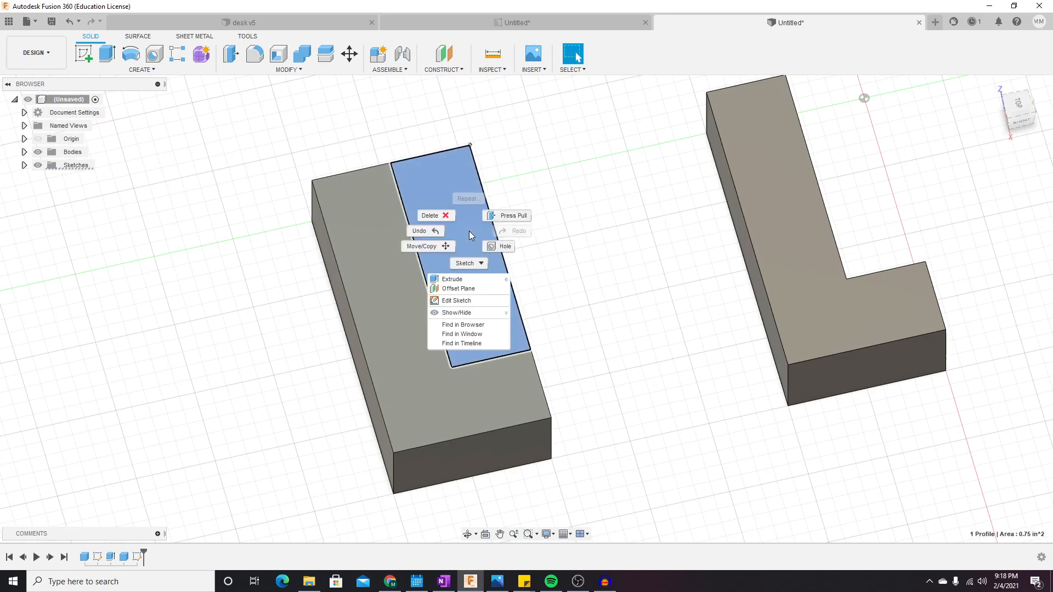
left_click(477, 280)
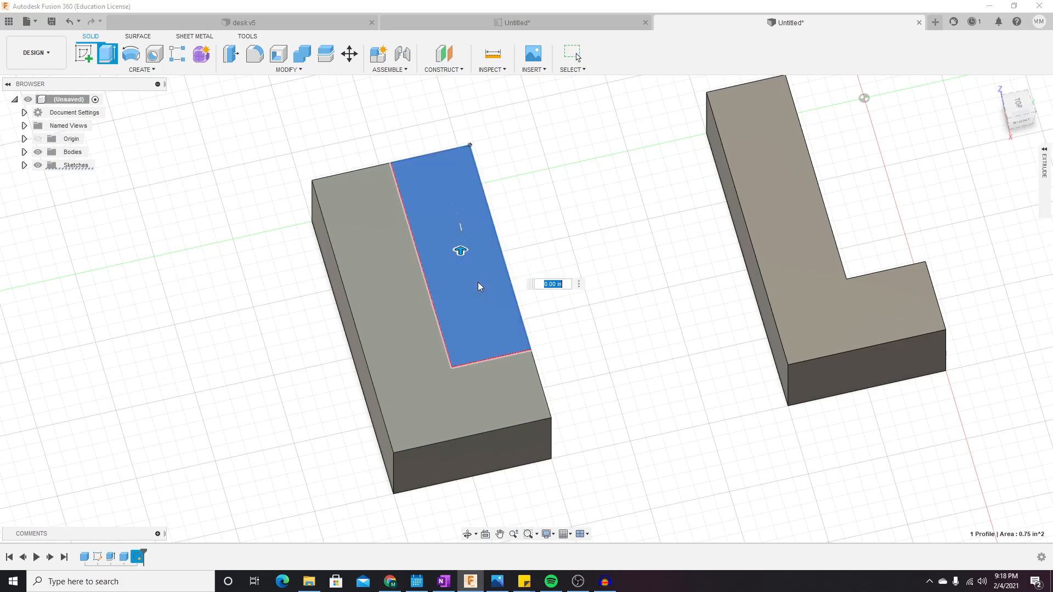
middle_click_drag(576, 207, 642, 212, "shift")
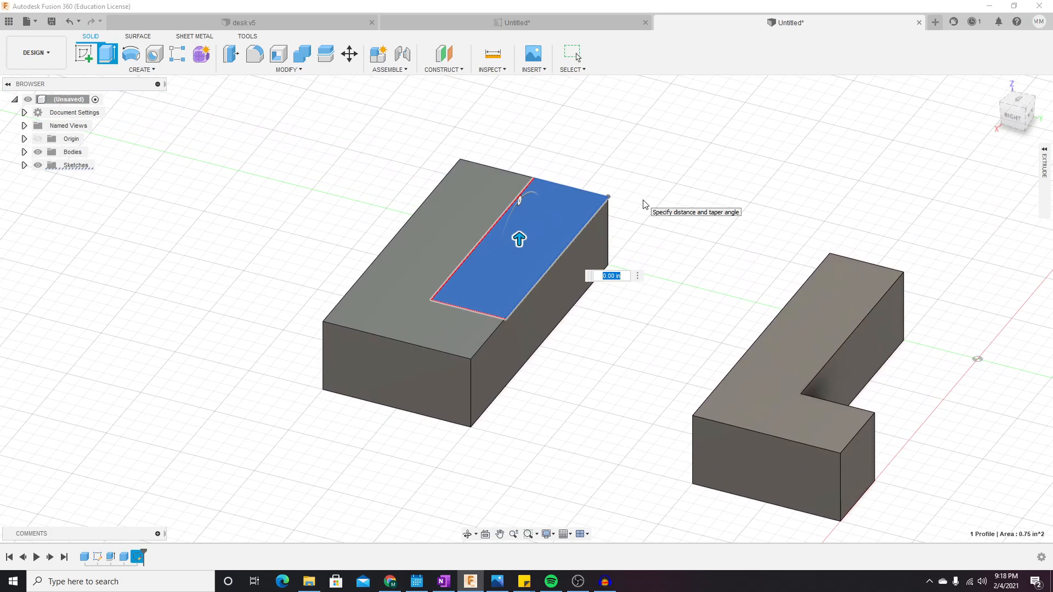
key("BackSpace")
type("-1")
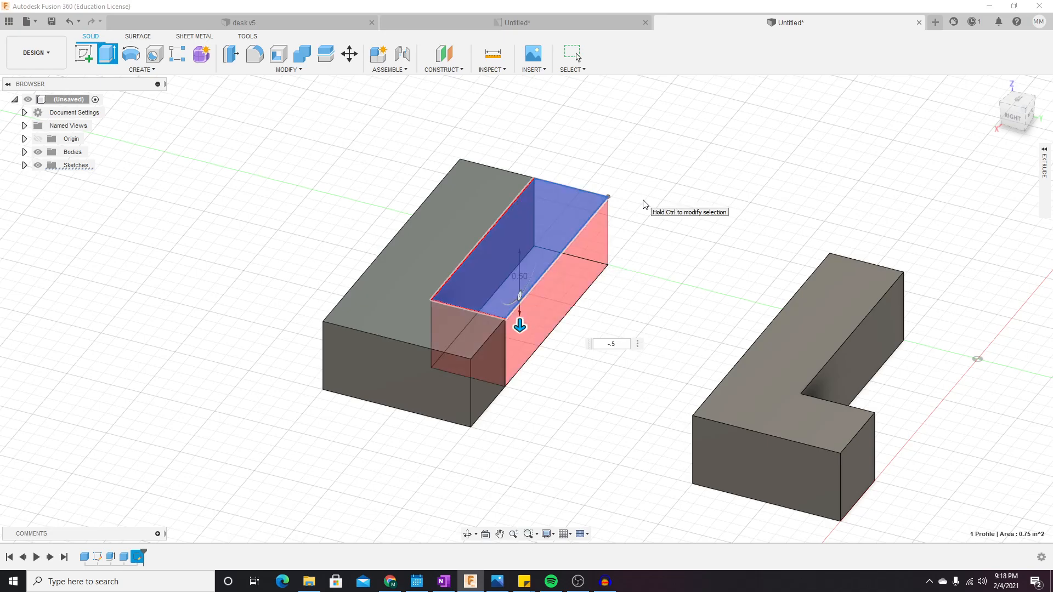
key("Return")
middle_click_drag(627, 207, 622, 243, "shift")
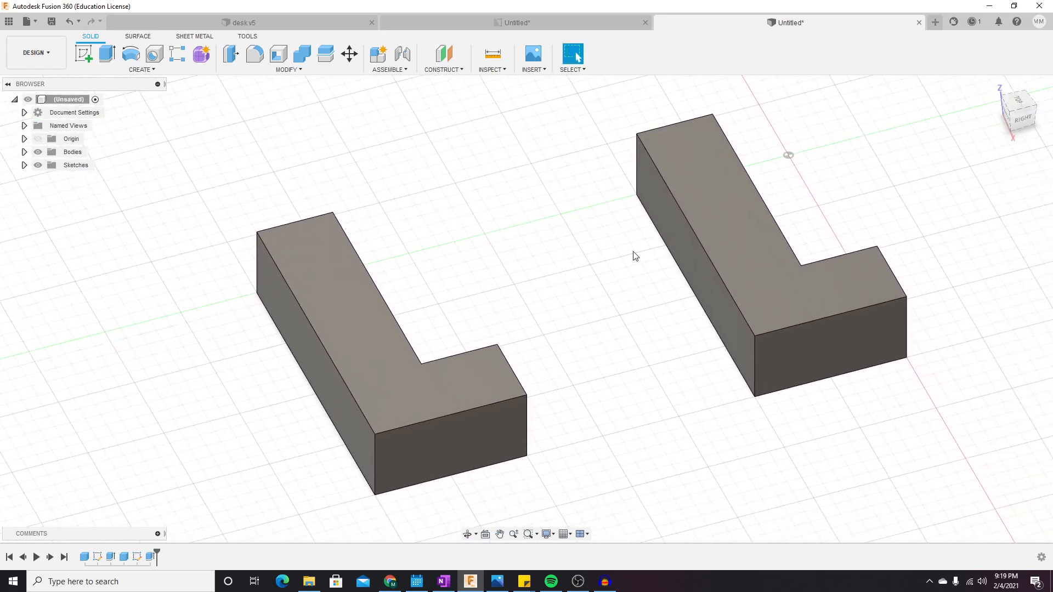
middle_click_drag(811, 317, 793, 198, "shift")
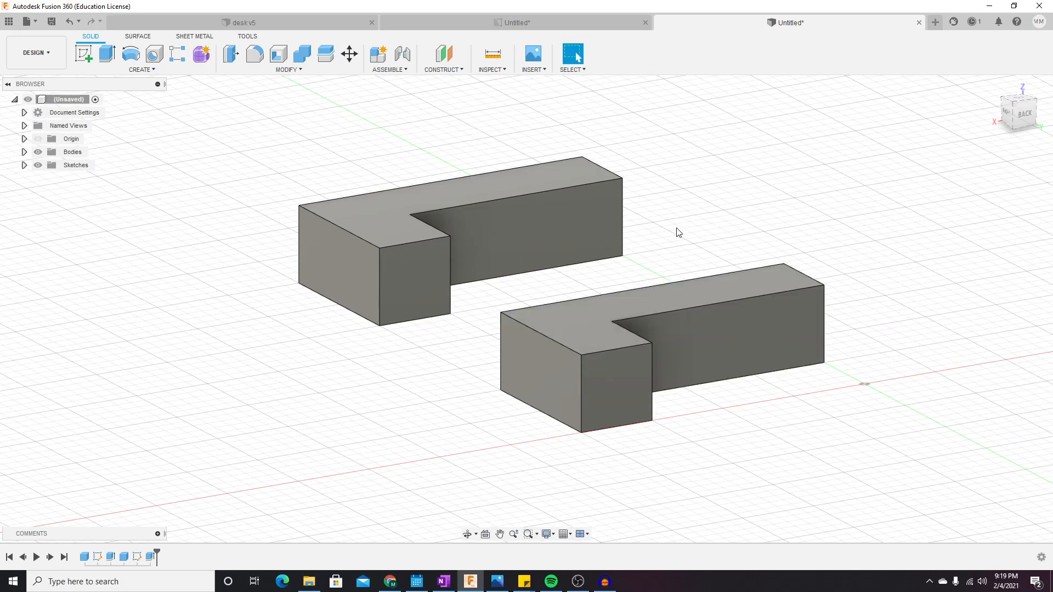
middle_click_drag(672, 159, 764, 166, "shift")
middle_click_drag(439, 201, 433, 233, "shift")
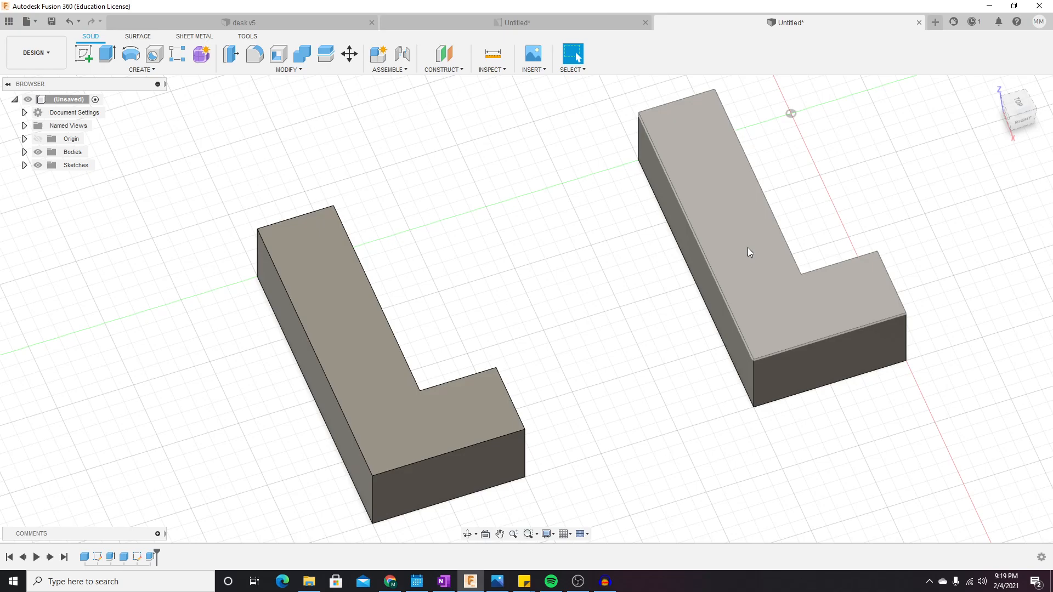
middle_click_drag(604, 243, 588, 231, "shift")
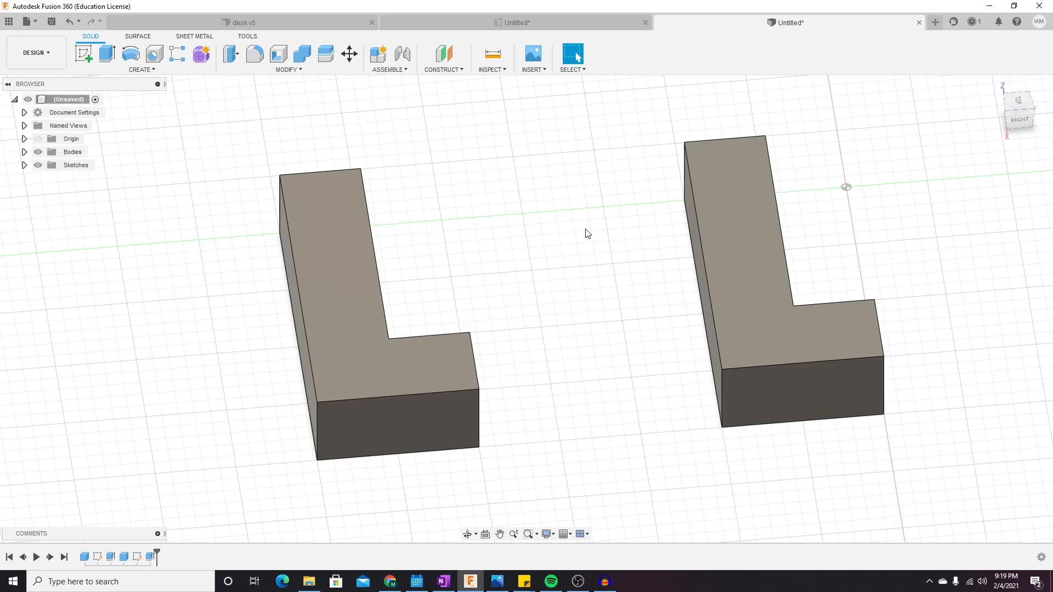
left_click(588, 584)
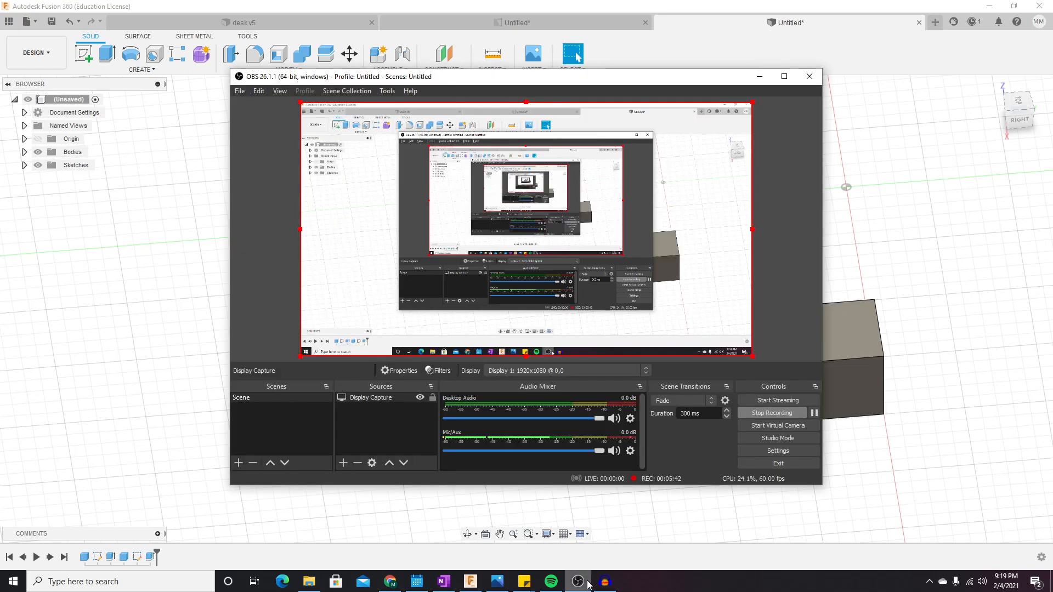